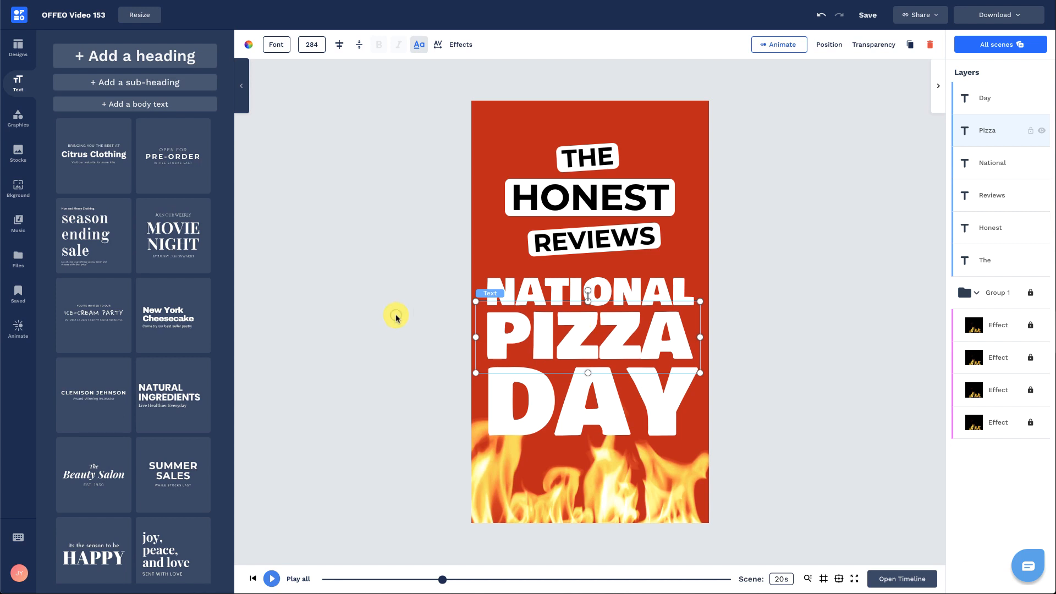
Step: Shift the main title texts NATIONAL, PIZZA and DAY together slightly downward on the canvas
{"action": "left_click", "coordinate": [578, 387]}
{"action": "left_click", "coordinate": [586, 330], "text": "shift"}
{"action": "left_click", "coordinate": [581, 284], "text": "shift"}
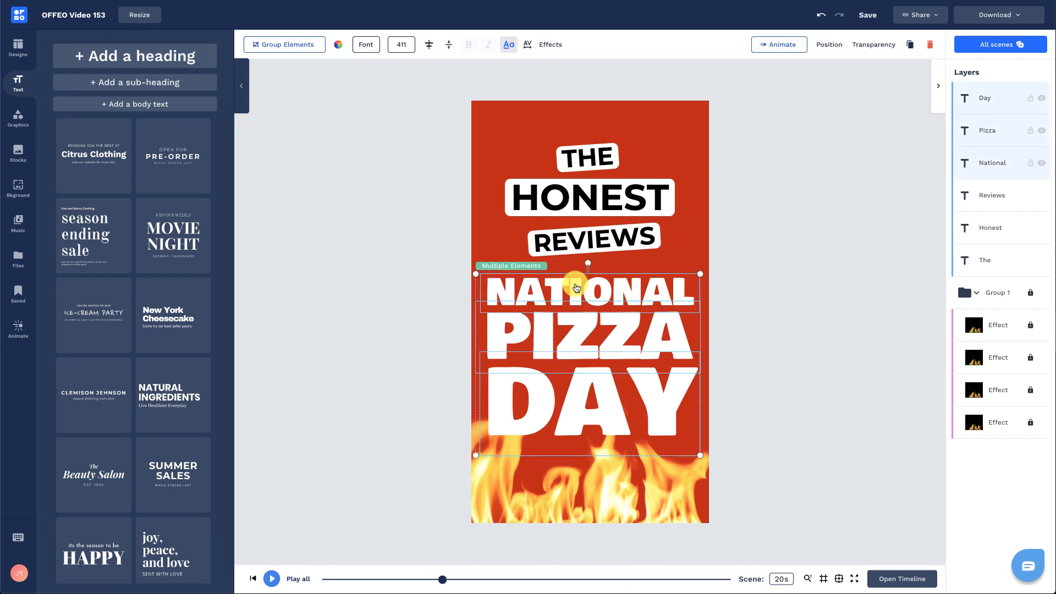
{"action": "left_click", "coordinate": [403, 263]}
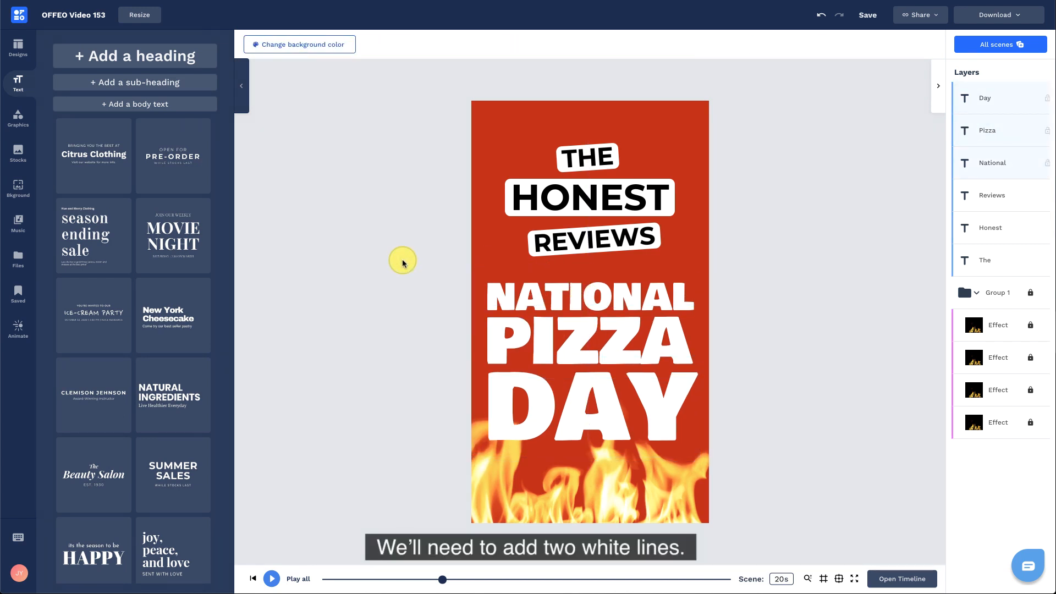
Step: Add the plain solid line from the Lines graphics category and place it just above the word NATIONAL
{"action": "left_click", "coordinate": [23, 127]}
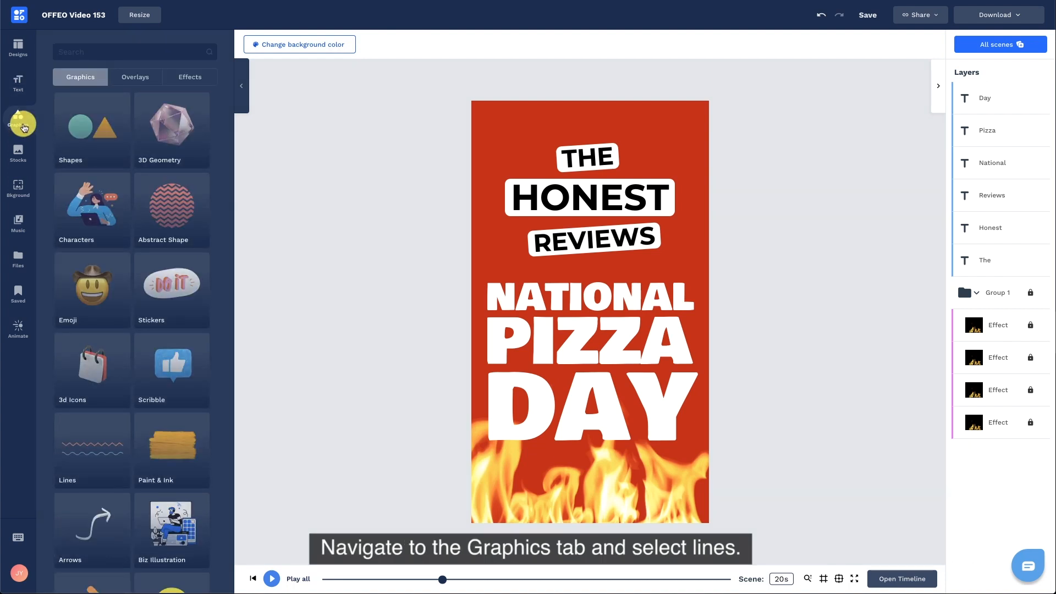
{"action": "scroll", "coordinate": [101, 247], "scroll_direction": "down", "scroll_amount": 1}
{"action": "scroll", "coordinate": [101, 247], "scroll_direction": "down", "scroll_amount": 1}
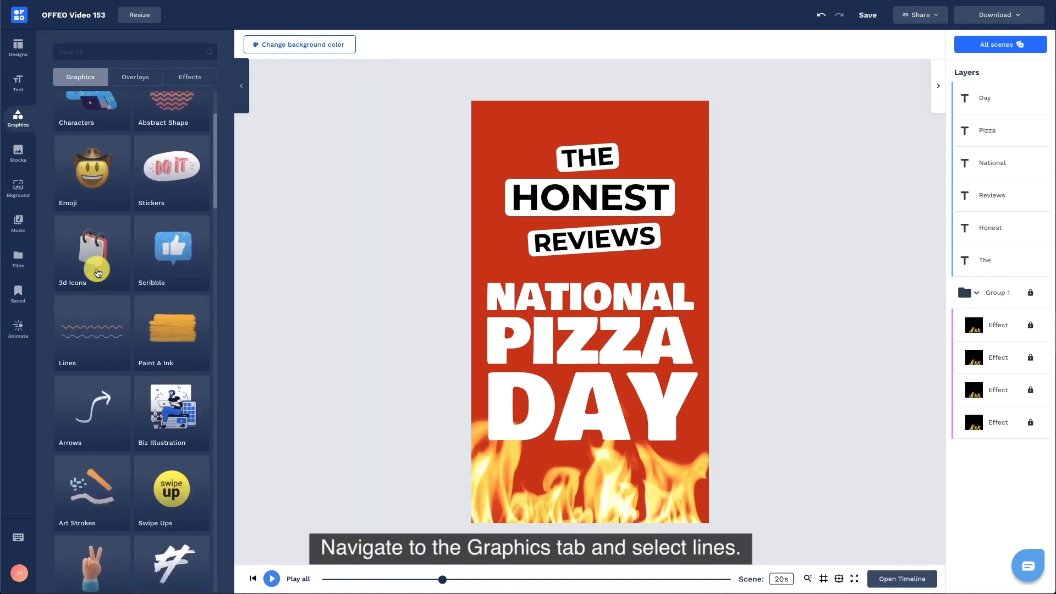
{"action": "left_click", "coordinate": [102, 338]}
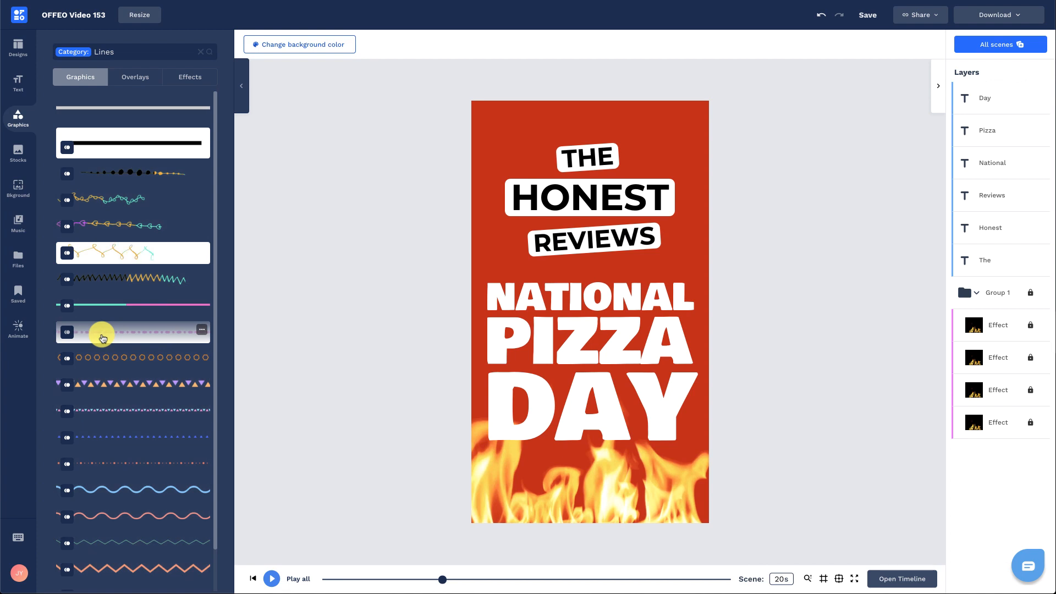
{"action": "left_click", "coordinate": [125, 103]}
{"action": "left_click_drag", "start_coordinate": [582, 312], "coordinate": [585, 272]}
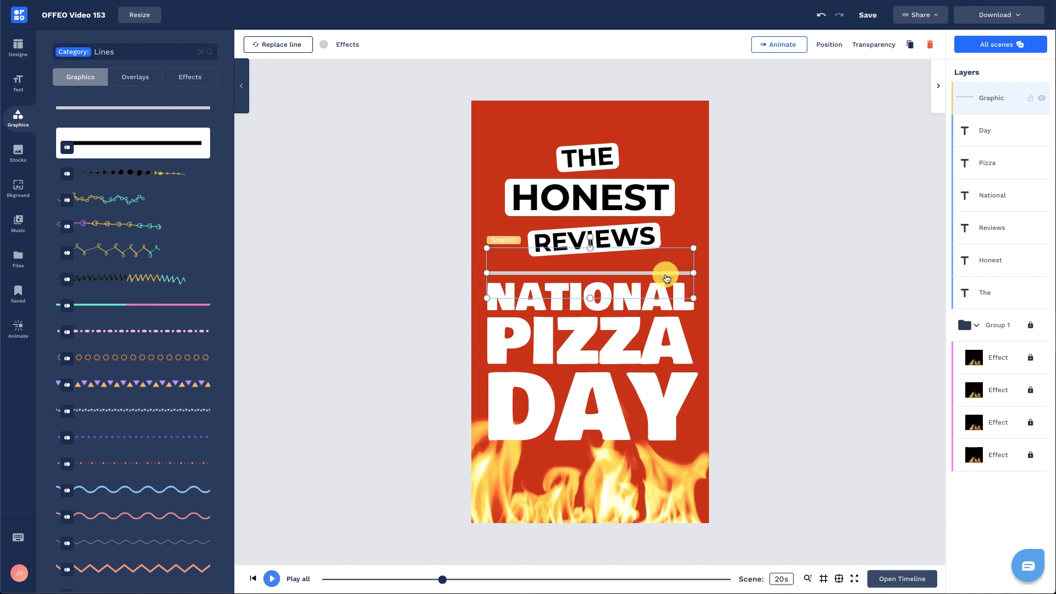
Step: Recolor the line white and place a duplicate of it directly below the word DAY
{"action": "left_click", "coordinate": [323, 44]}
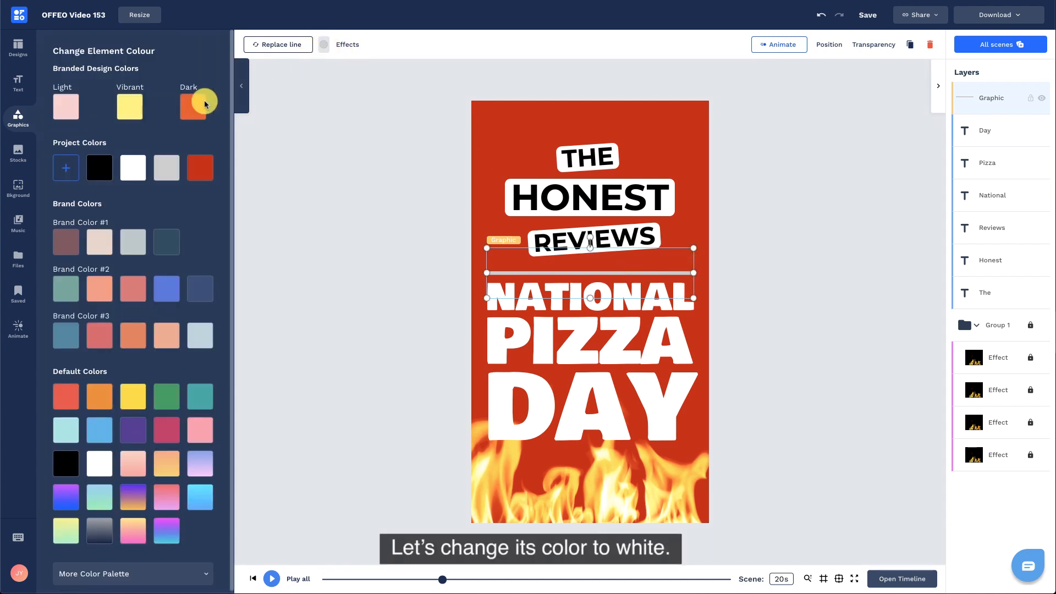
{"action": "left_click", "coordinate": [132, 175]}
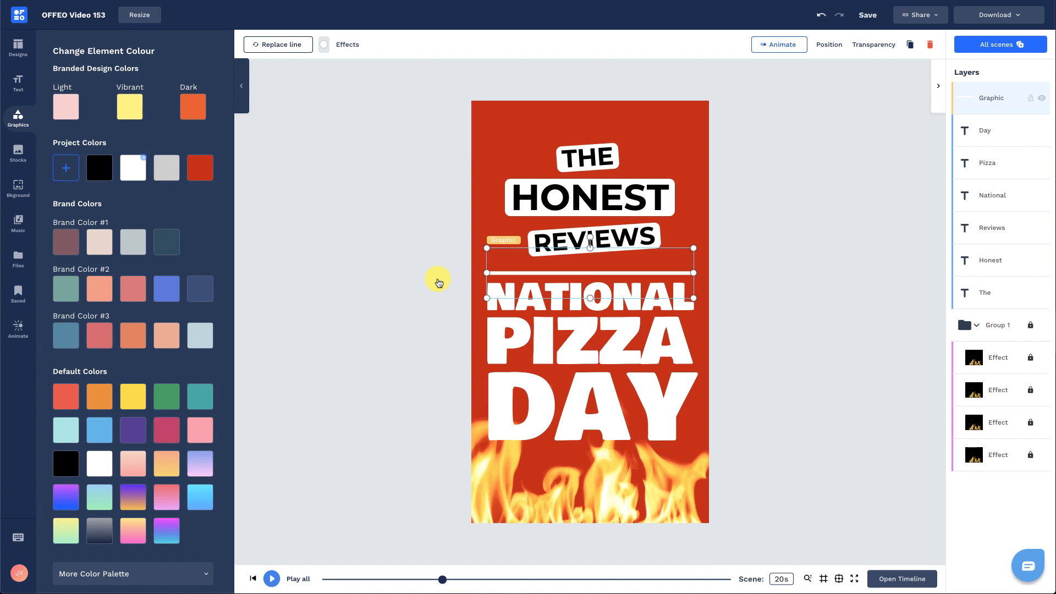
{"action": "key", "text": "ctrl+d"}
{"action": "left_click_drag", "start_coordinate": [560, 274], "coordinate": [547, 452]}
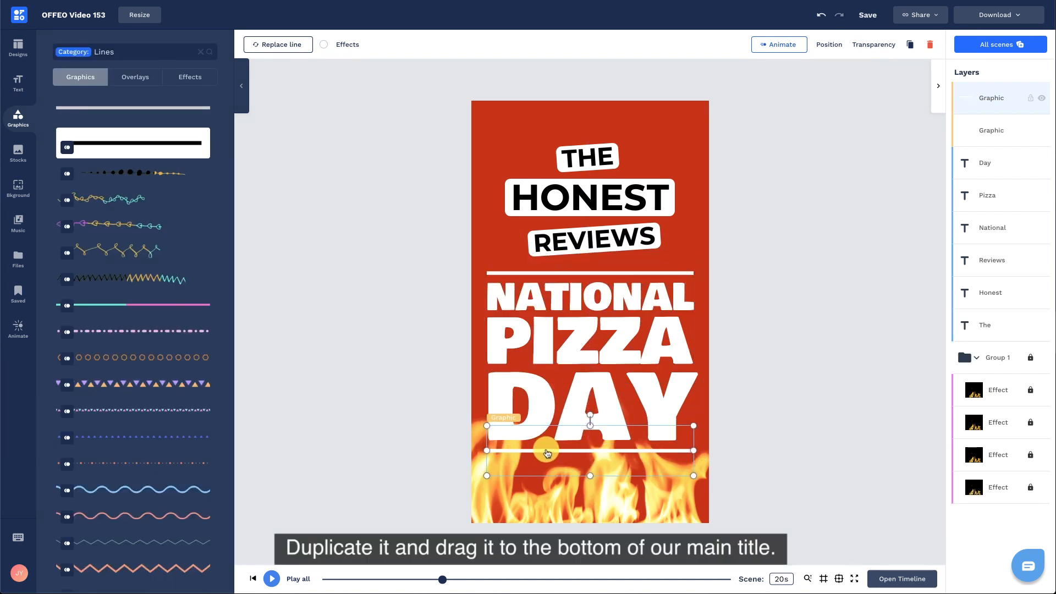
{"action": "left_click", "coordinate": [377, 306]}
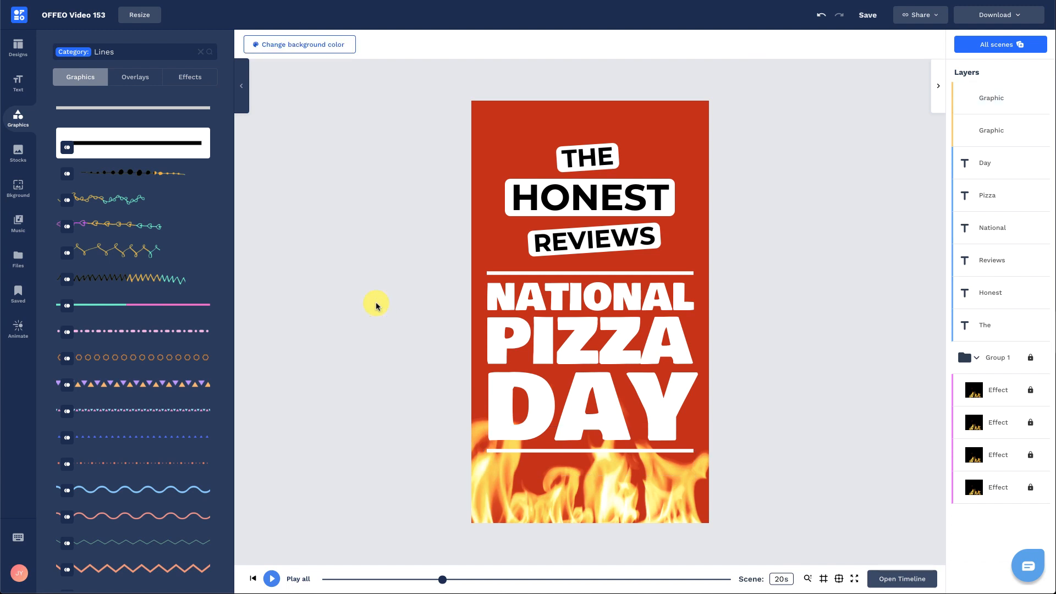
Step: Enlarge the subheading texts THE, HONEST and REVIEWS together slightly and center them above the upper line
{"action": "left_click", "coordinate": [630, 239]}
{"action": "left_click", "coordinate": [616, 204], "text": "shift"}
{"action": "left_click", "coordinate": [602, 162], "text": "shift"}
{"action": "left_click_drag", "start_coordinate": [677, 143], "coordinate": [687, 135]}
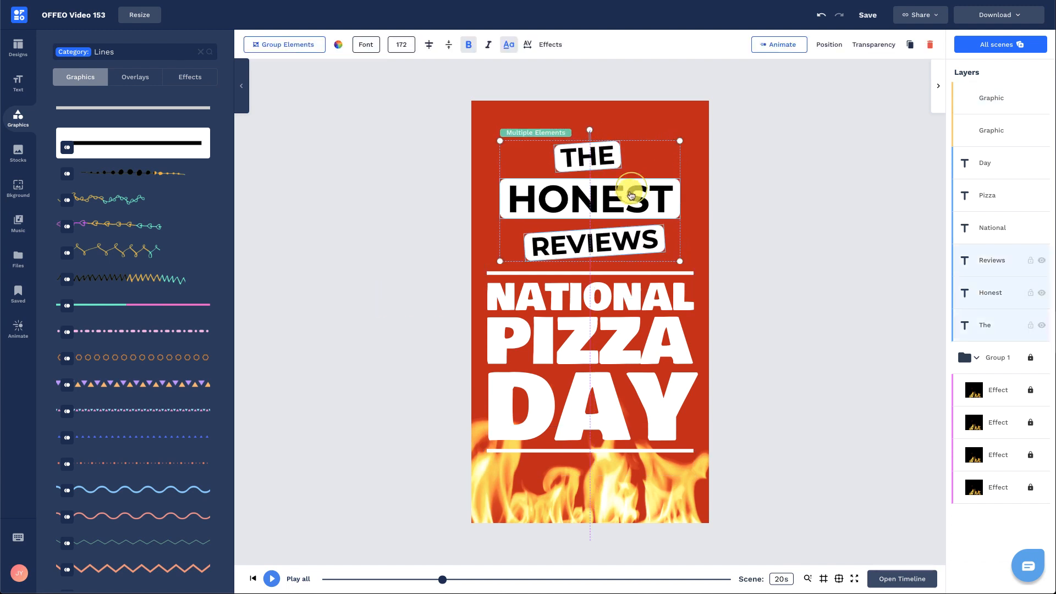
{"action": "left_click_drag", "start_coordinate": [629, 195], "coordinate": [624, 201]}
{"action": "left_click", "coordinate": [835, 193]}
Step: Give the text THE a Zoom In entrance animation with the direction From Top
{"action": "left_click", "coordinate": [592, 159]}
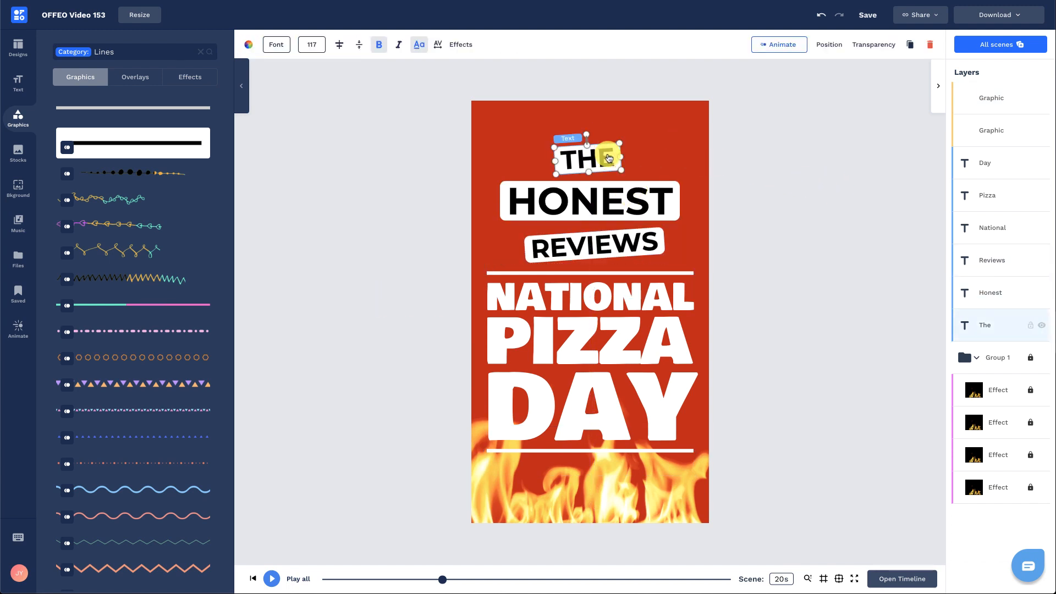
{"action": "left_click", "coordinate": [794, 49]}
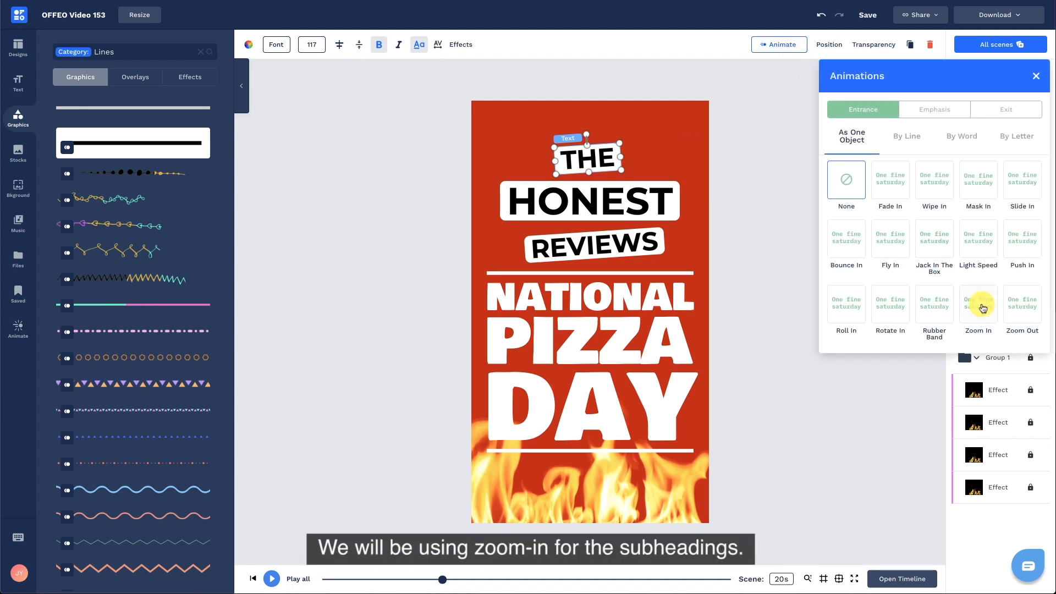
{"action": "left_click", "coordinate": [983, 309]}
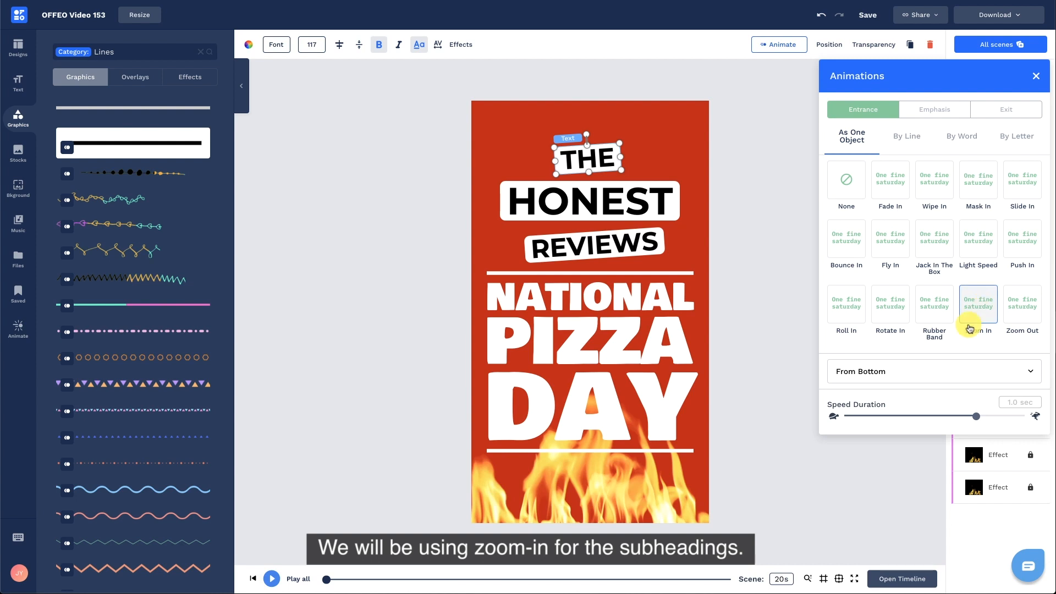
{"action": "left_click", "coordinate": [916, 370]}
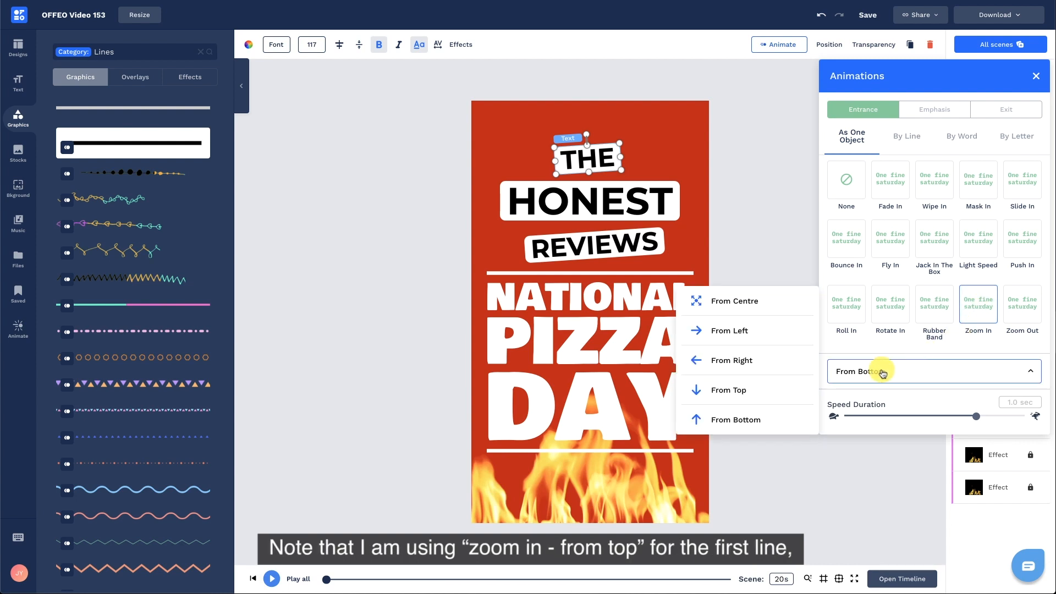
{"action": "left_click", "coordinate": [766, 391]}
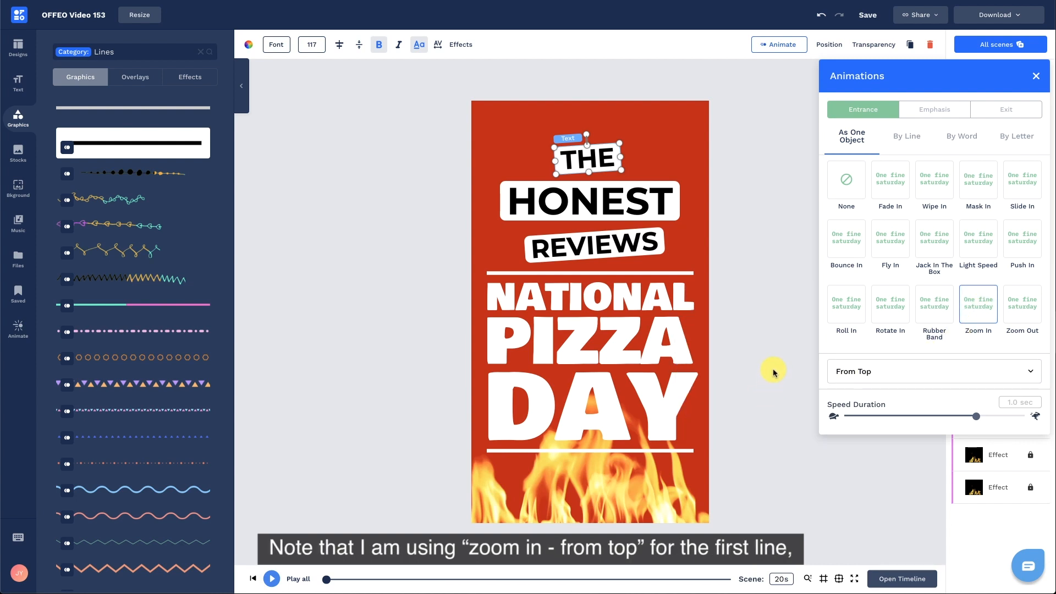
Step: Apply a Zoom In entrance animation to the text HONEST with the direction From Centre
{"action": "left_click", "coordinate": [651, 200]}
{"action": "left_click", "coordinate": [788, 45]}
{"action": "left_click", "coordinate": [969, 311]}
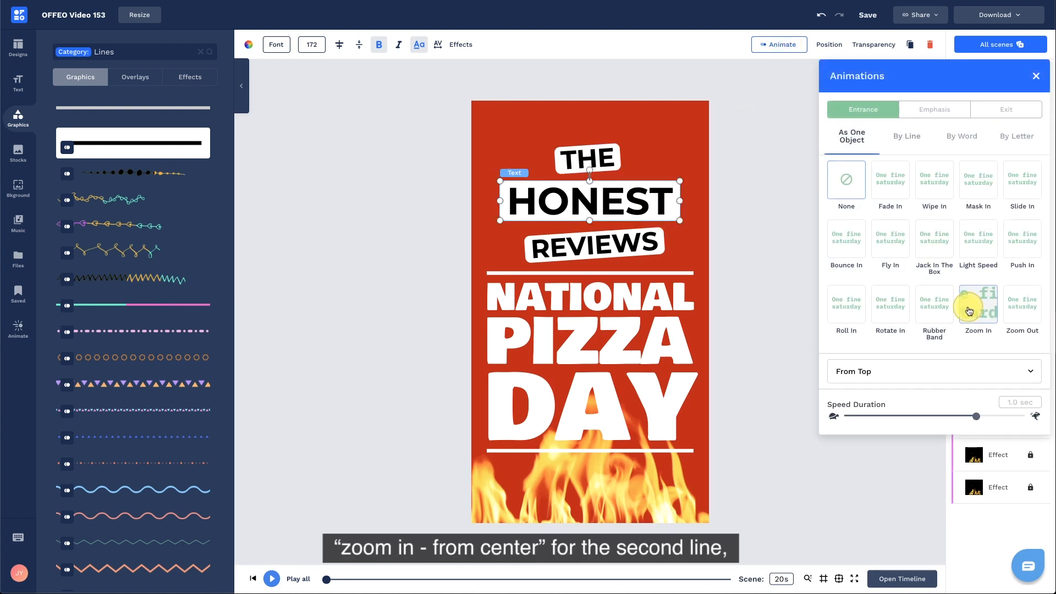
{"action": "left_click", "coordinate": [907, 373]}
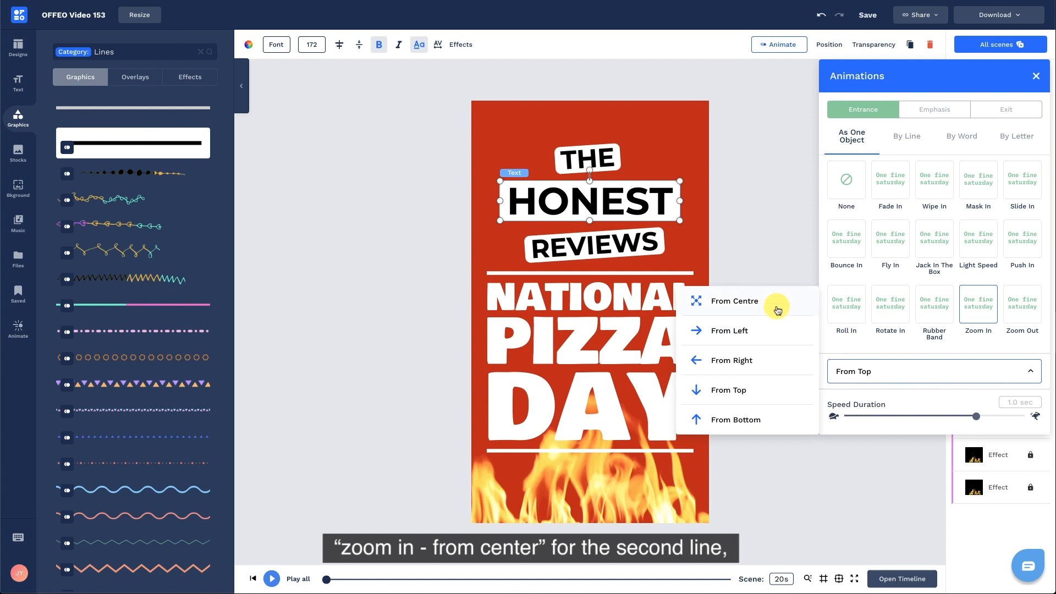
{"action": "left_click", "coordinate": [776, 309]}
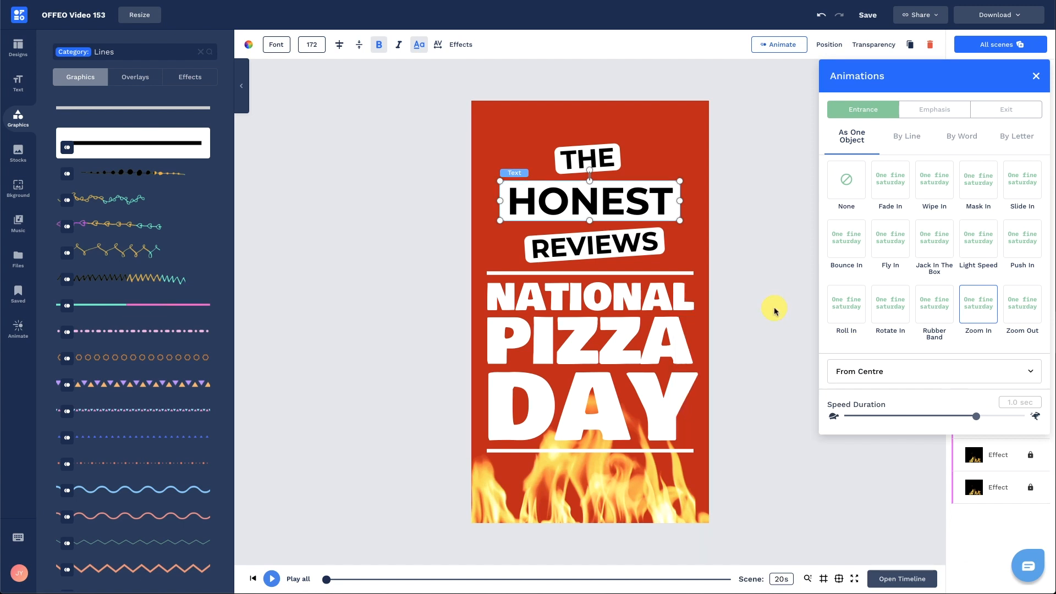
Step: Apply a Zoom In entrance animation to the text REVIEWS with the direction From Bottom
{"action": "left_click", "coordinate": [640, 251]}
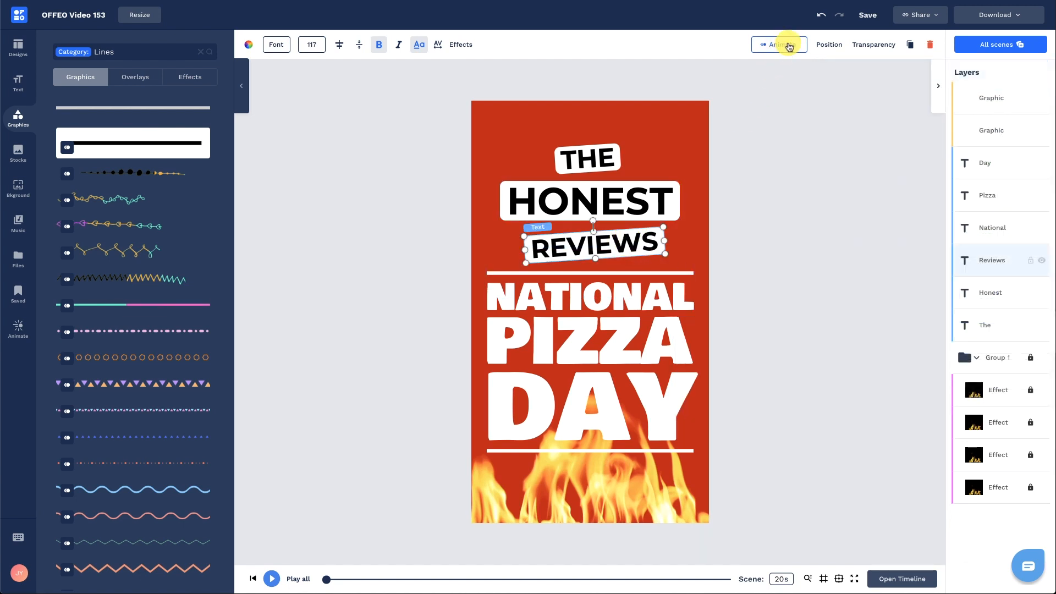
{"action": "left_click", "coordinate": [786, 46]}
{"action": "left_click", "coordinate": [974, 304]}
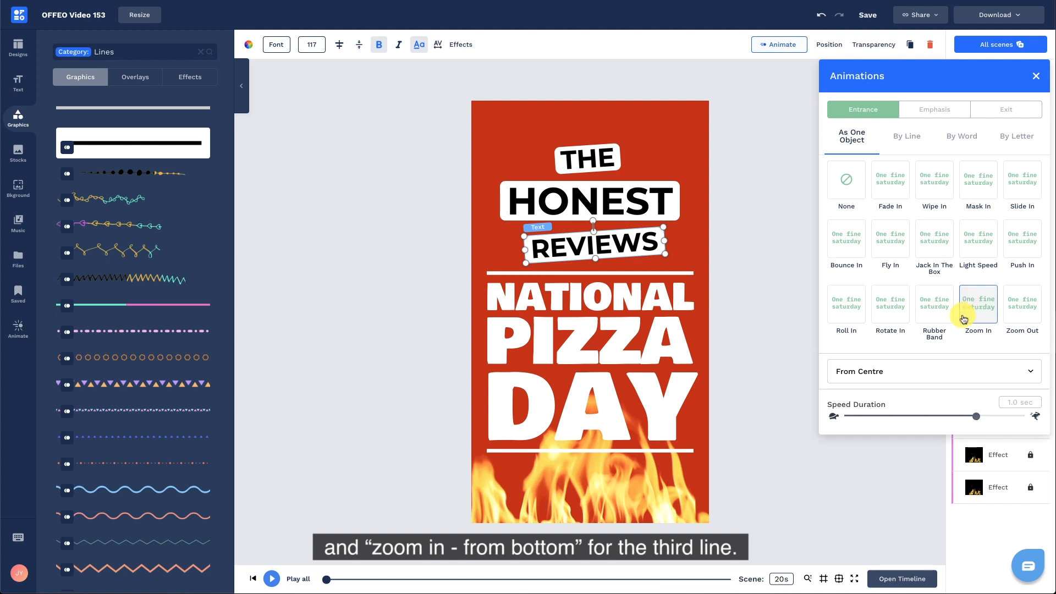
{"action": "left_click", "coordinate": [914, 366]}
{"action": "left_click", "coordinate": [751, 424]}
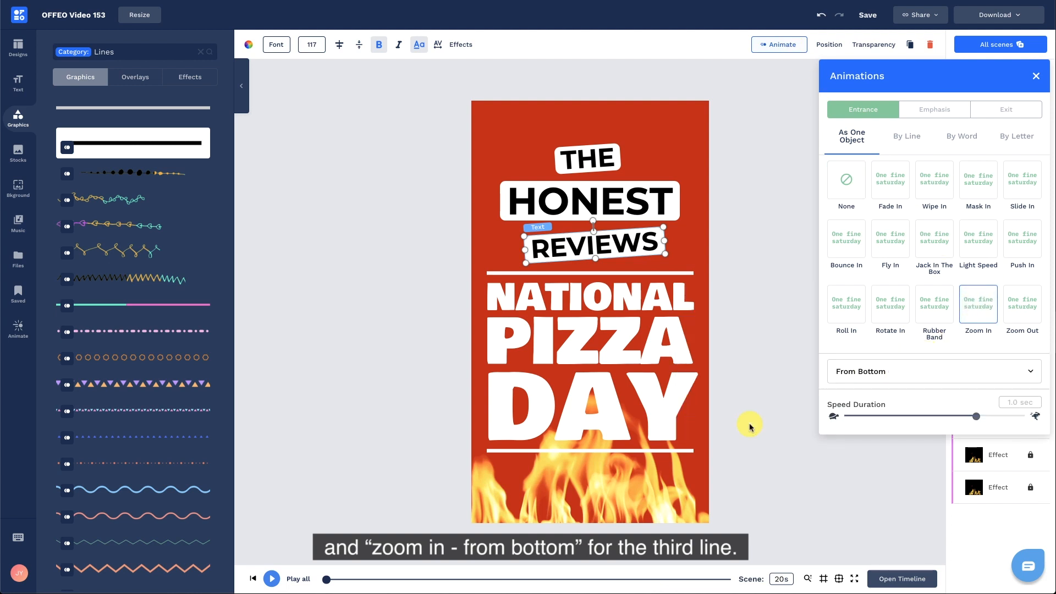
Step: Play back the scene to preview the subheading animations
{"action": "left_click", "coordinate": [771, 309]}
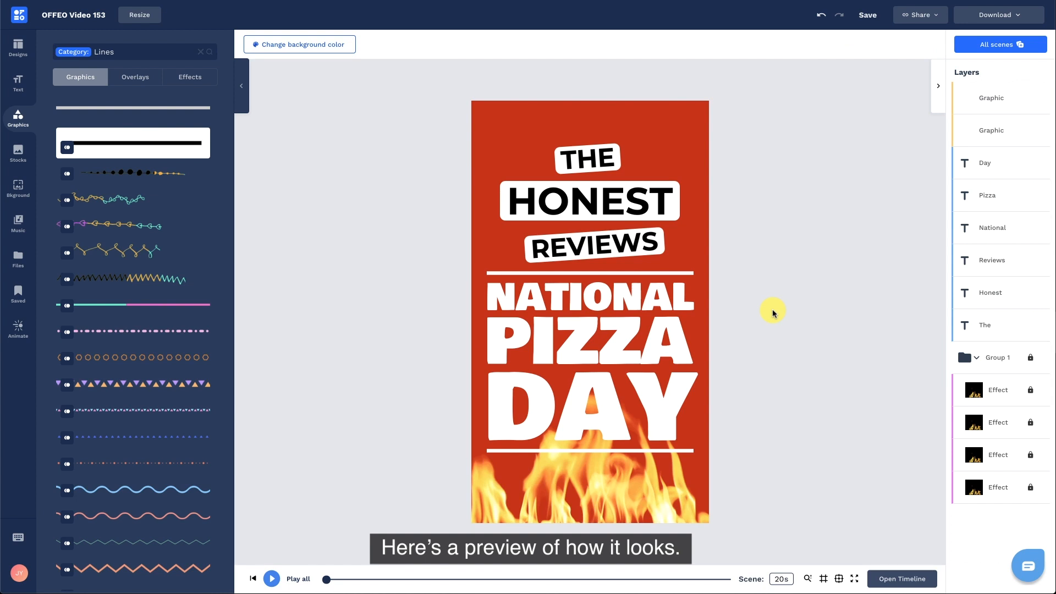
{"action": "key", "text": "space"}
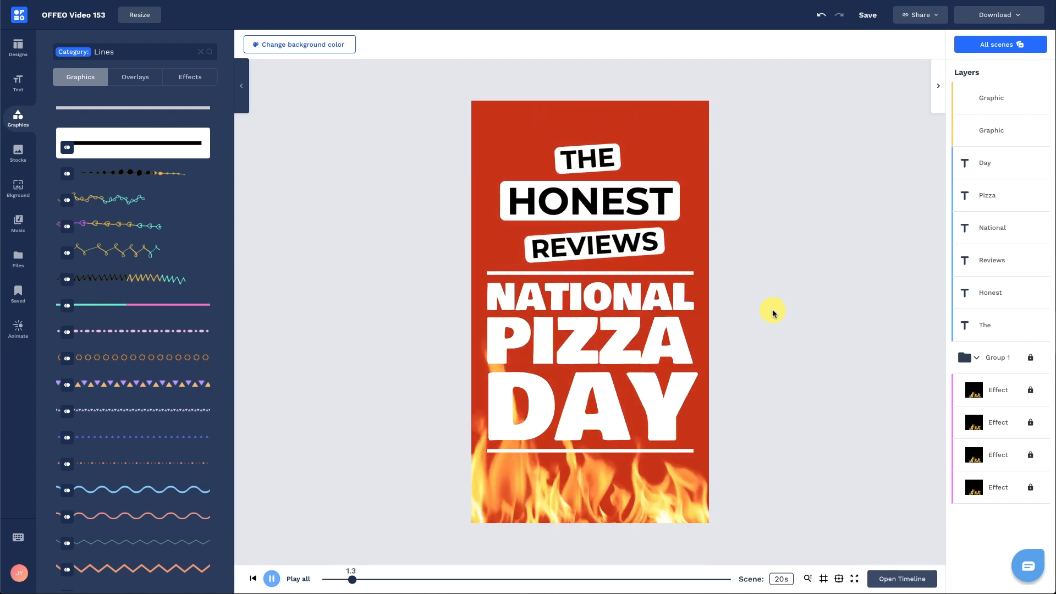
{"action": "key", "text": "space"}
Step: Apply a Slide In entrance animation From Bottom to the title texts NATIONAL, PIZZA and DAY together
{"action": "left_click", "coordinate": [691, 305]}
{"action": "left_click", "coordinate": [668, 346], "text": "shift"}
{"action": "left_click", "coordinate": [664, 407], "text": "shift"}
{"action": "left_click", "coordinate": [795, 47]}
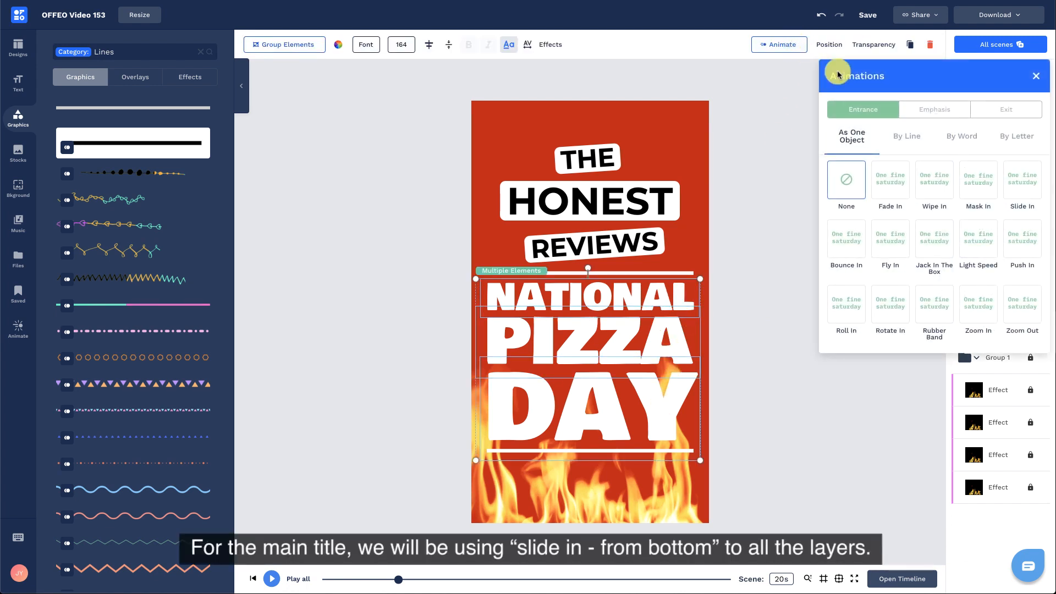
{"action": "left_click", "coordinate": [1015, 183]}
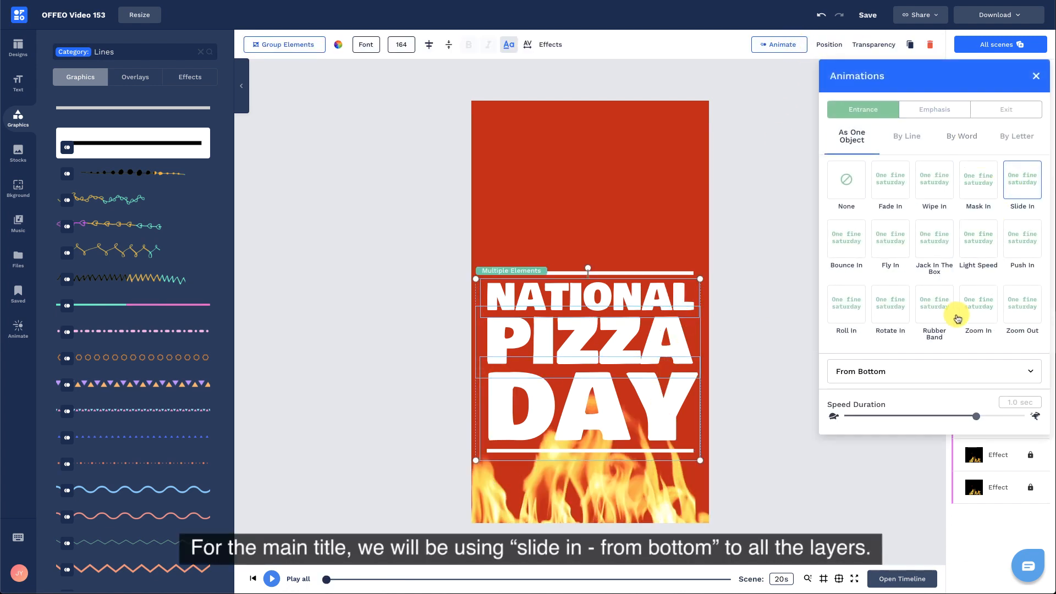
{"action": "left_click", "coordinate": [932, 371]}
{"action": "left_click", "coordinate": [785, 418]}
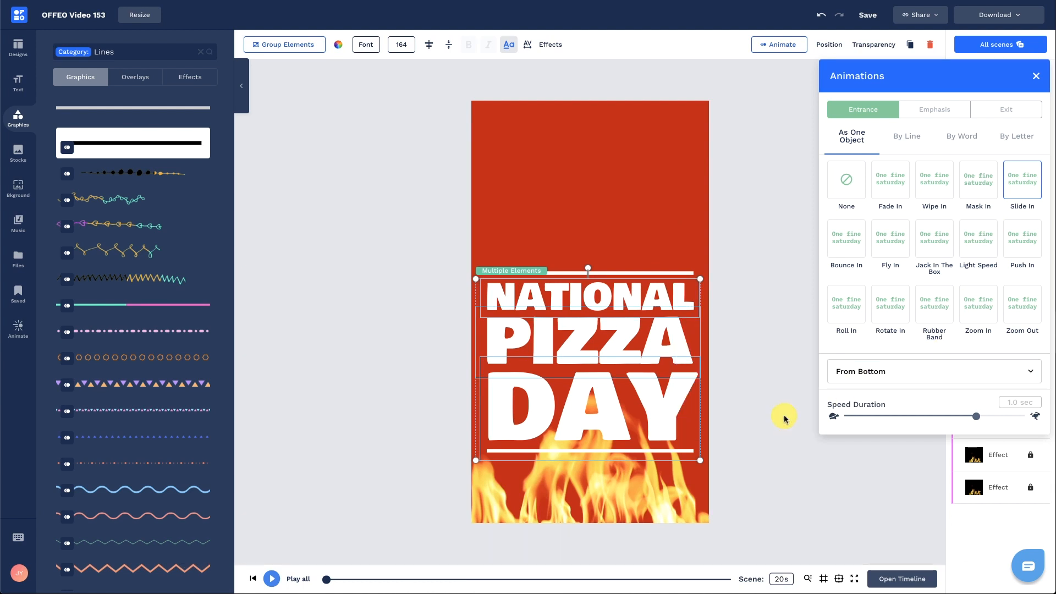
{"action": "left_click", "coordinate": [777, 320]}
Step: Apply a Zoom In entrance animation From Centre to both white lines
{"action": "left_click", "coordinate": [688, 268]}
{"action": "left_click", "coordinate": [643, 456], "text": "shift"}
{"action": "left_click", "coordinate": [786, 45]}
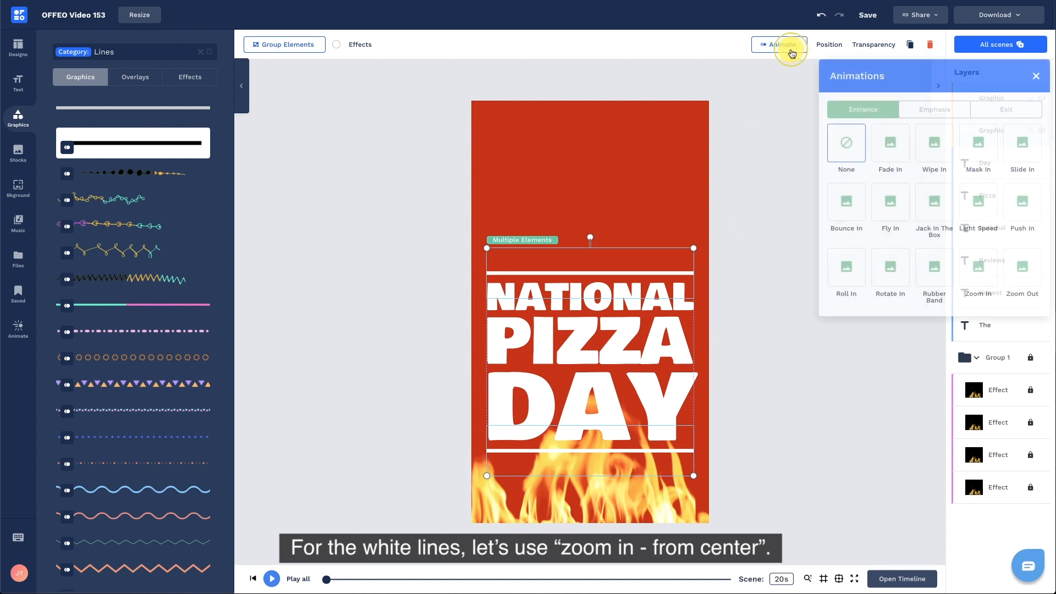
{"action": "left_click", "coordinate": [984, 281]}
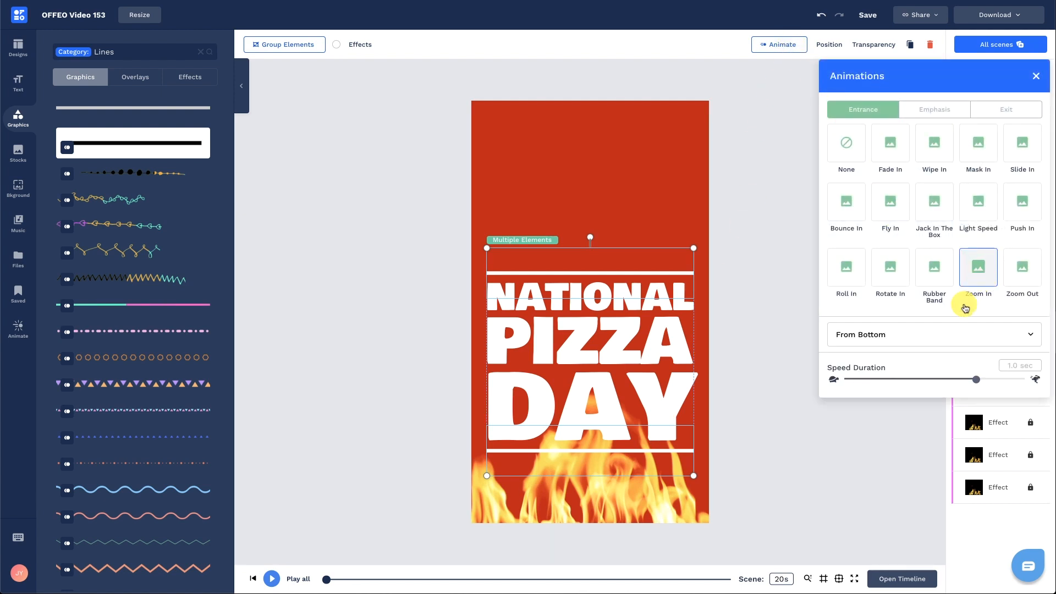
{"action": "left_click", "coordinate": [937, 336]}
{"action": "left_click", "coordinate": [795, 264]}
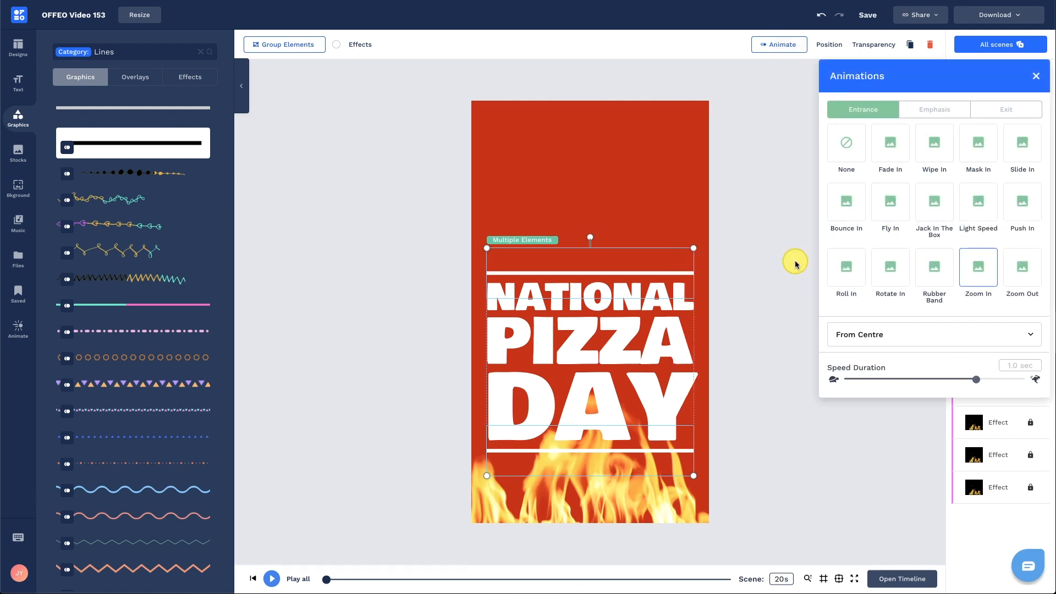
Step: Play back the scene to preview the combined entrance animations of the title, subheadings and lines
{"action": "left_click", "coordinate": [785, 204]}
{"action": "key", "text": "space"}
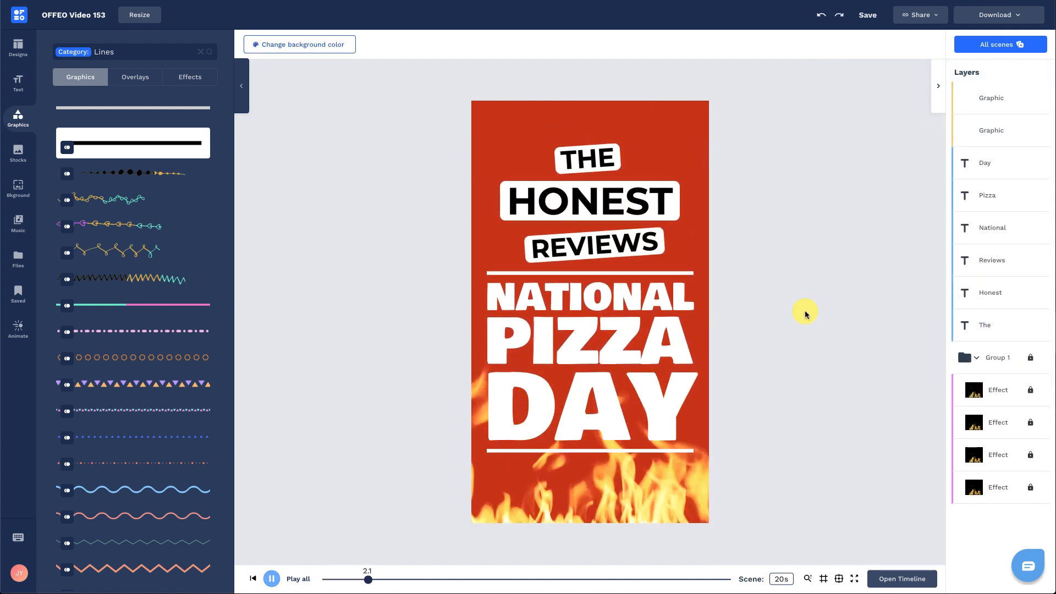
{"action": "key", "text": "space"}
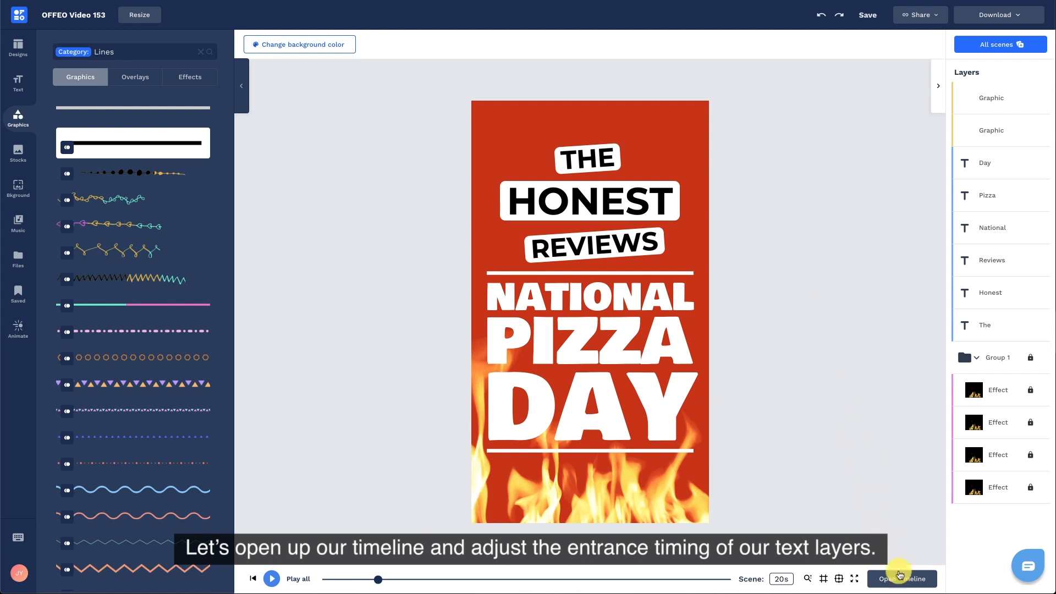
Step: Trim all eight title, subheading and line layers to 3 seconds and shorten their entrance animations to about 0.3 seconds
{"action": "left_click", "coordinate": [900, 576]}
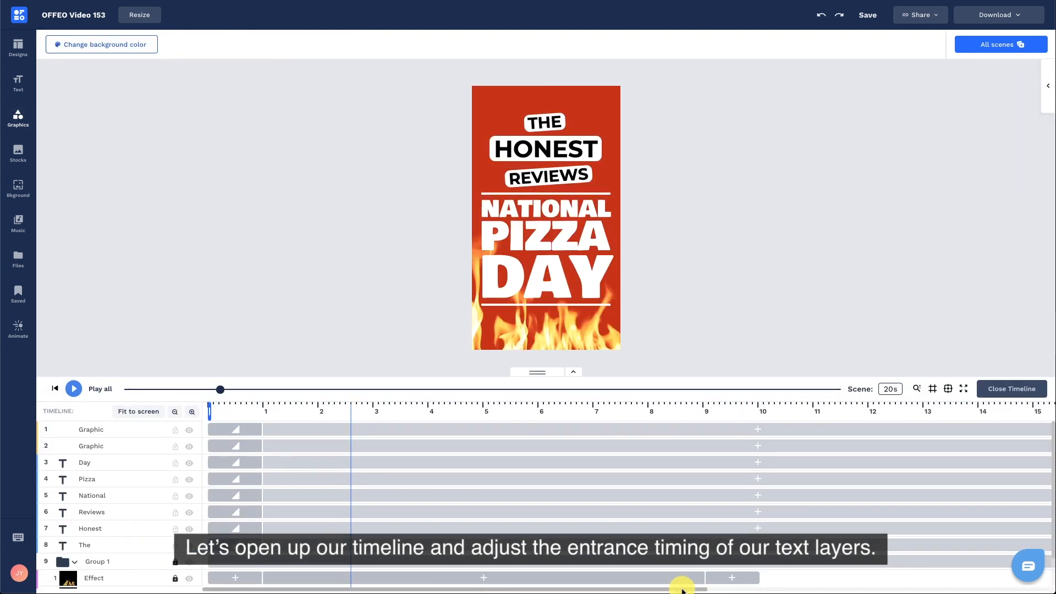
{"action": "scroll", "coordinate": [798, 575], "scroll_direction": "right", "scroll_amount": 6}
{"action": "left_click", "coordinate": [155, 431]}
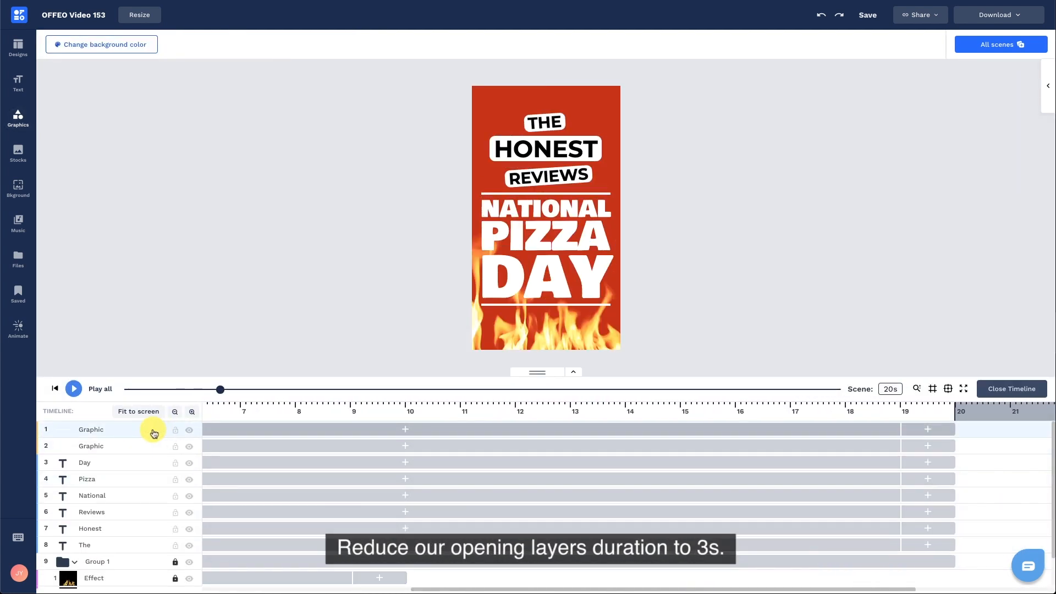
{"action": "left_click", "coordinate": [143, 548], "text": "shift"}
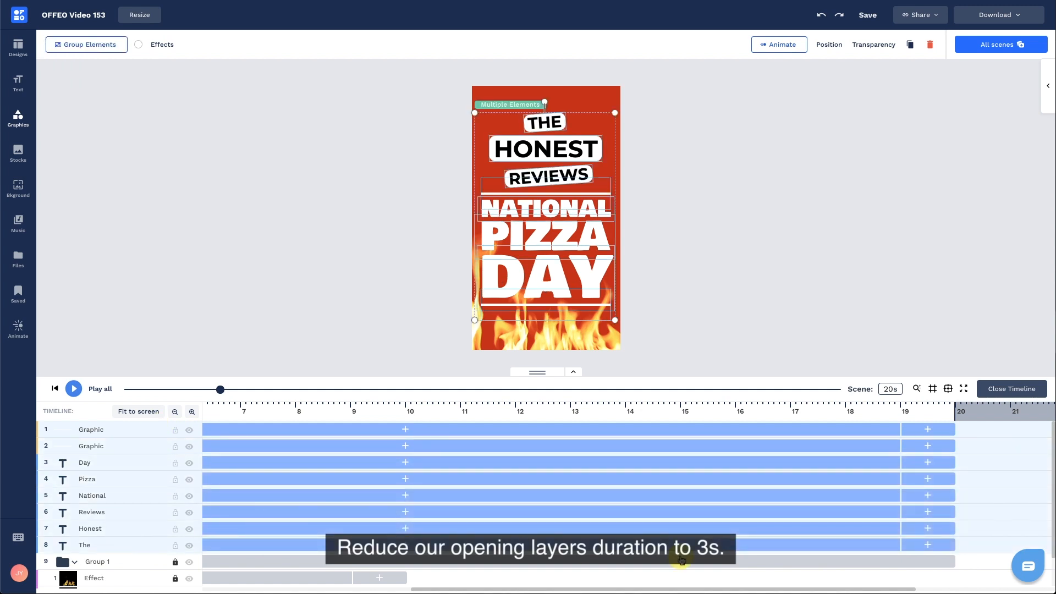
{"action": "left_click_drag", "start_coordinate": [944, 544], "coordinate": [204, 515]}
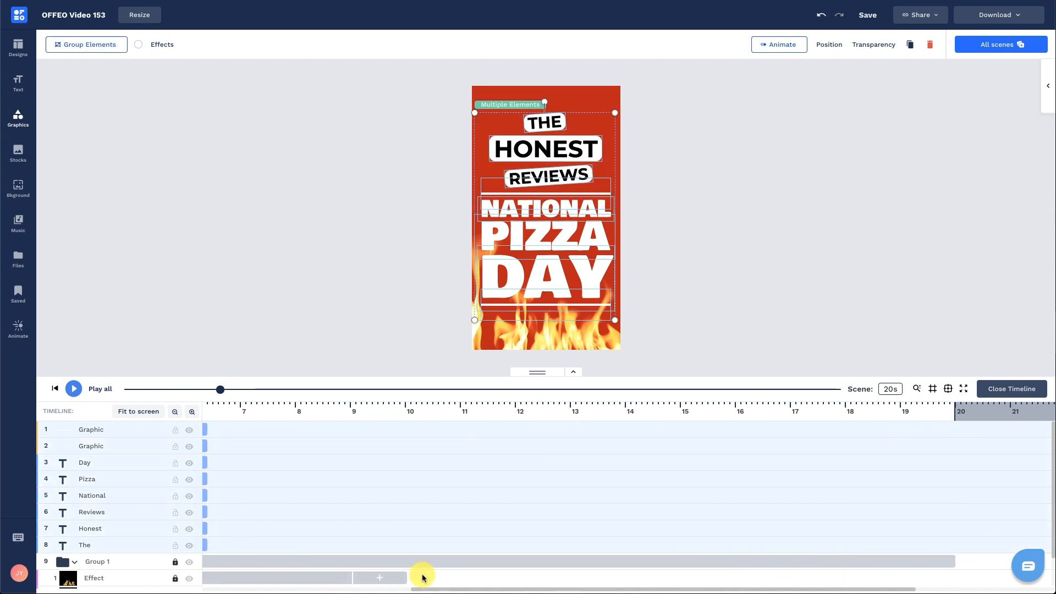
{"action": "left_click_drag", "start_coordinate": [412, 589], "coordinate": [160, 588]}
{"action": "left_click_drag", "start_coordinate": [555, 431], "coordinate": [371, 427]}
{"action": "left_click_drag", "start_coordinate": [264, 431], "coordinate": [223, 430]}
Step: Move the upper line's layer between National and Reviews, then stagger the opening layers' starts about 0.2 seconds apart from The upward
{"action": "left_click_drag", "start_coordinate": [110, 445], "coordinate": [116, 502]}
{"action": "left_click_drag", "start_coordinate": [243, 529], "coordinate": [254, 533]}
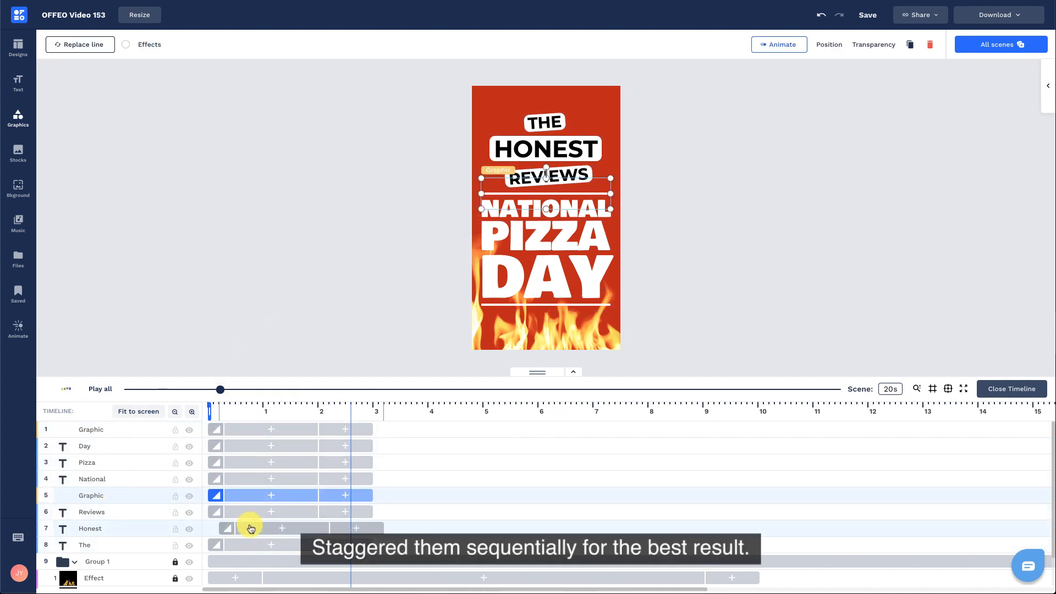
{"action": "left_click_drag", "start_coordinate": [237, 484], "coordinate": [306, 465]}
{"action": "left_click_drag", "start_coordinate": [251, 447], "coordinate": [333, 434]}
{"action": "left_click", "coordinate": [444, 334]}
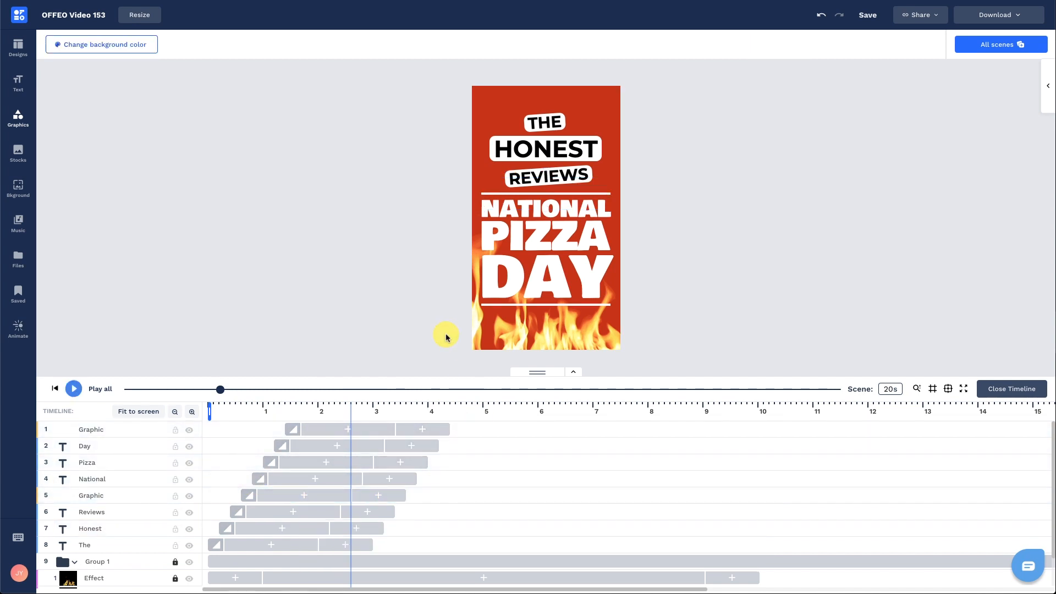
Step: Preview the staggered opening and trim its layers so they all end at 3 seconds
{"action": "key", "text": "space"}
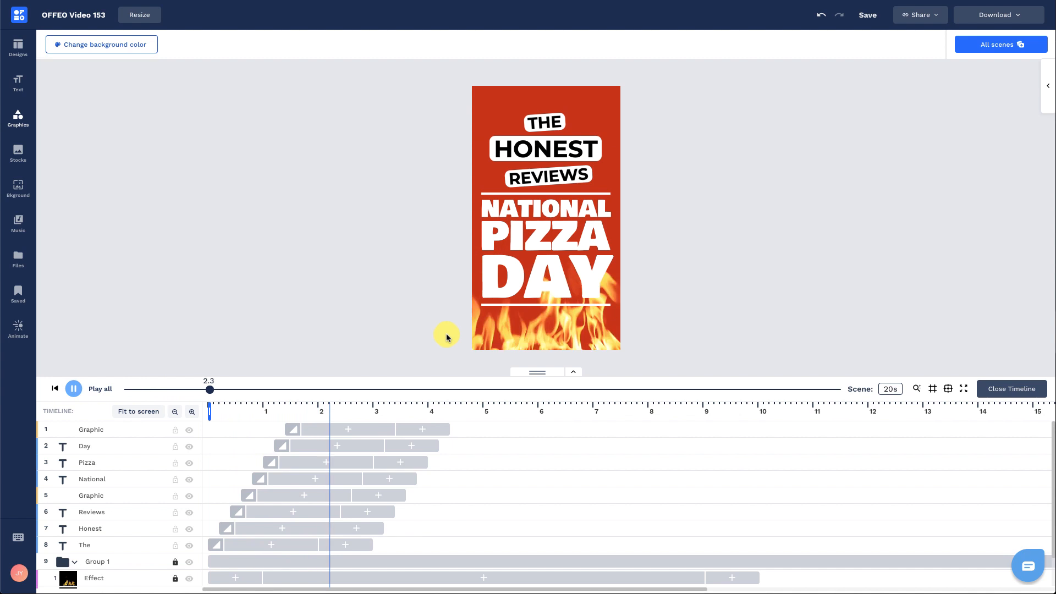
{"action": "key", "text": "space"}
{"action": "left_click_drag", "start_coordinate": [439, 446], "coordinate": [373, 528]}
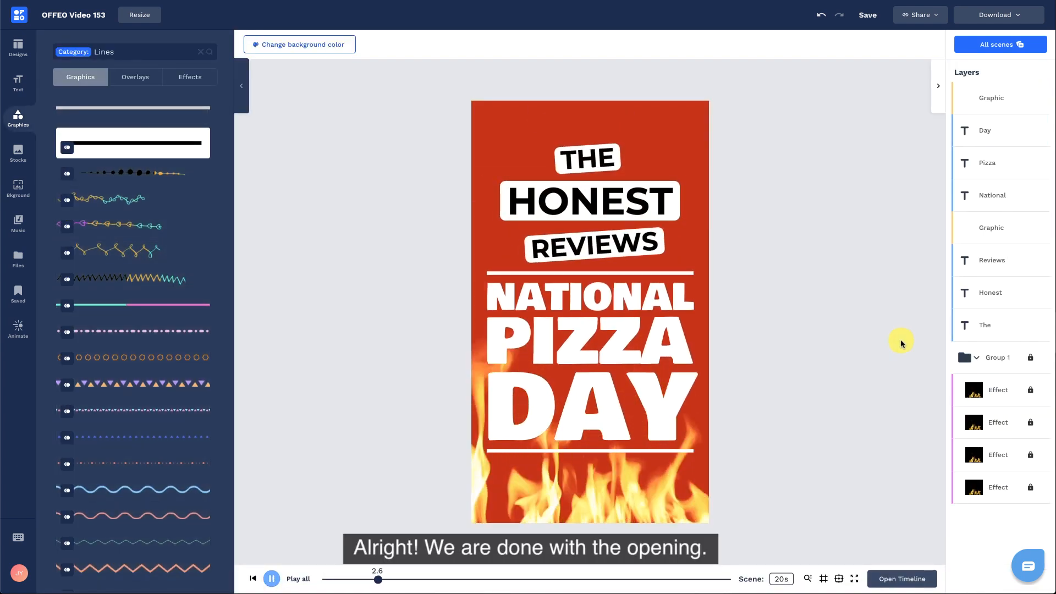
{"action": "key", "text": "space"}
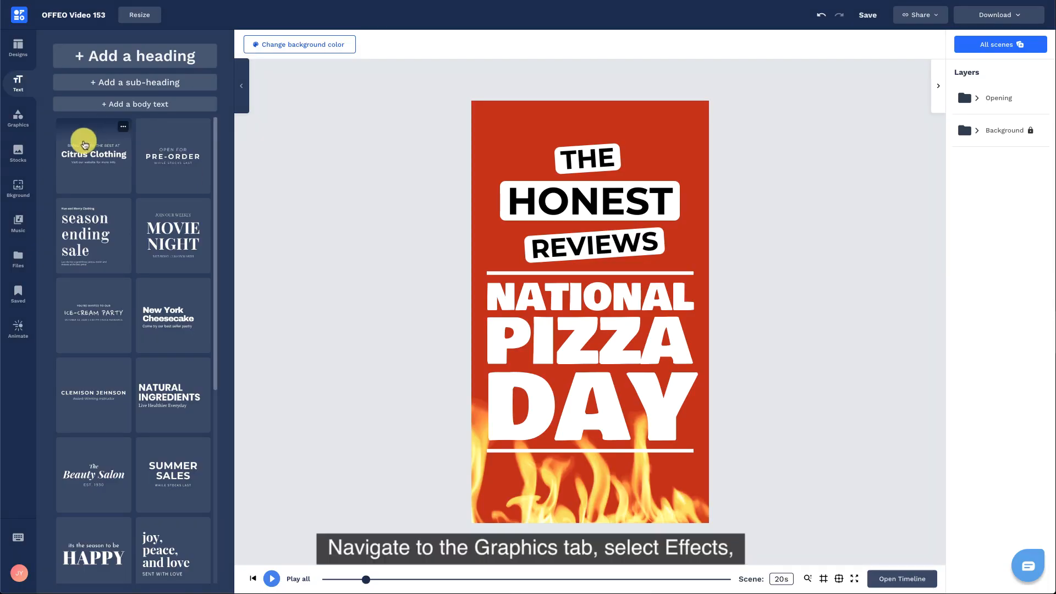
Step: Add the red swirling flame video from the Fire effects category to the scene
{"action": "left_click", "coordinate": [20, 125]}
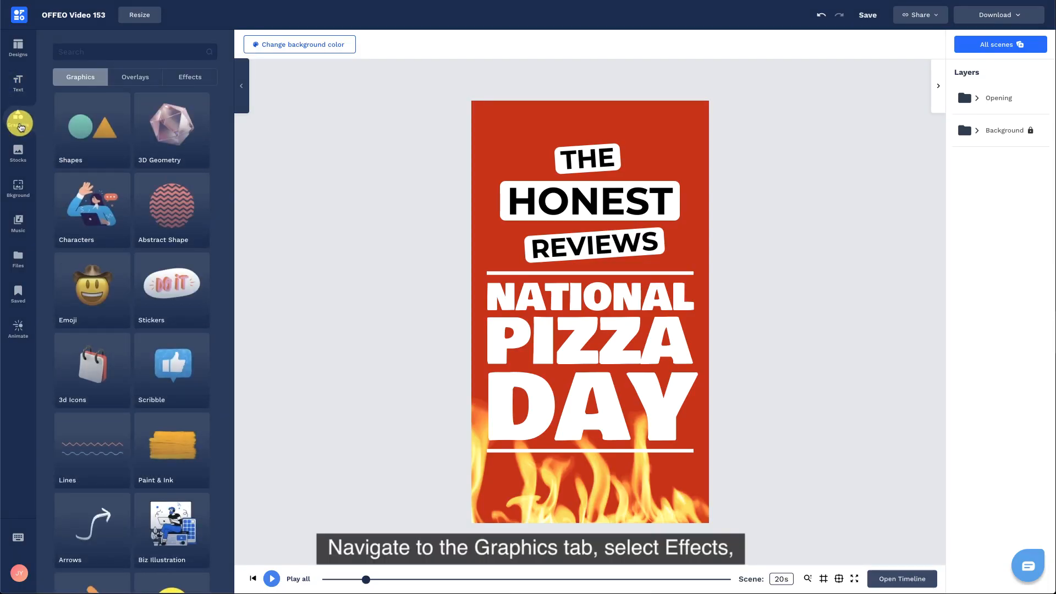
{"action": "left_click", "coordinate": [200, 83]}
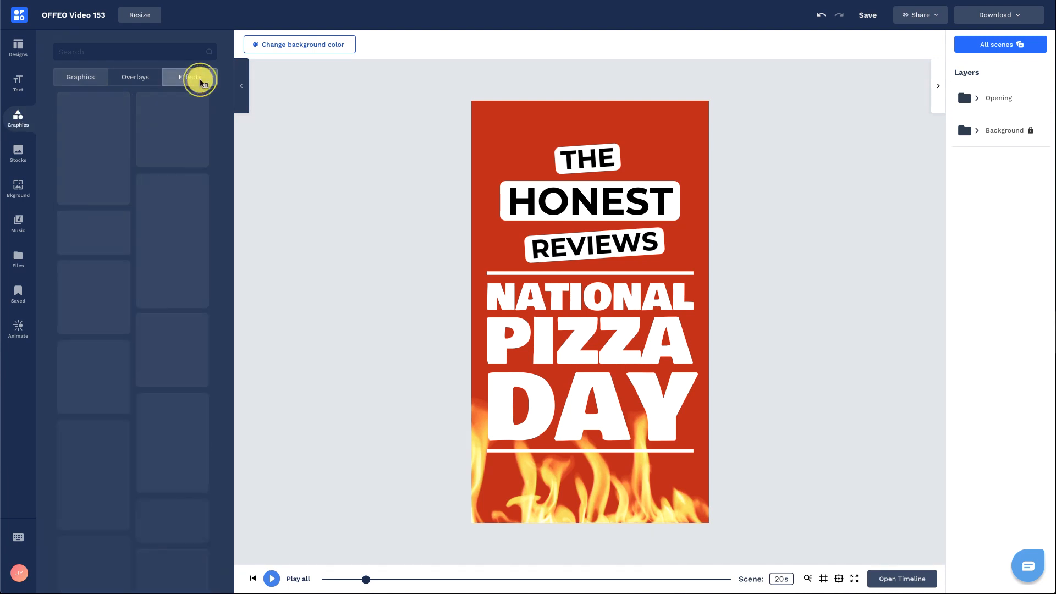
{"action": "scroll", "coordinate": [116, 248], "scroll_direction": "down", "scroll_amount": 3}
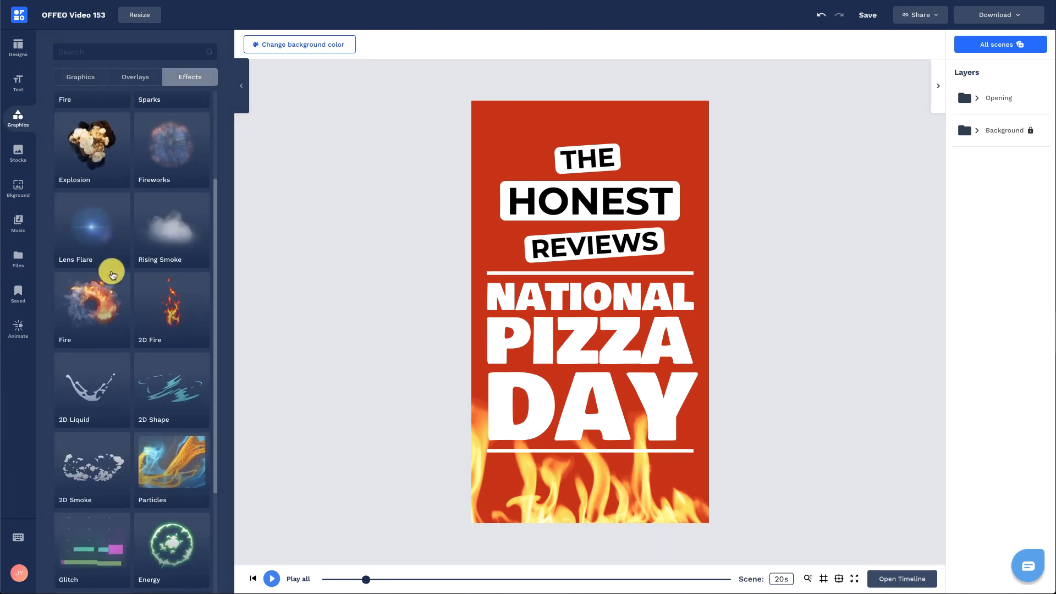
{"action": "left_click", "coordinate": [93, 321]}
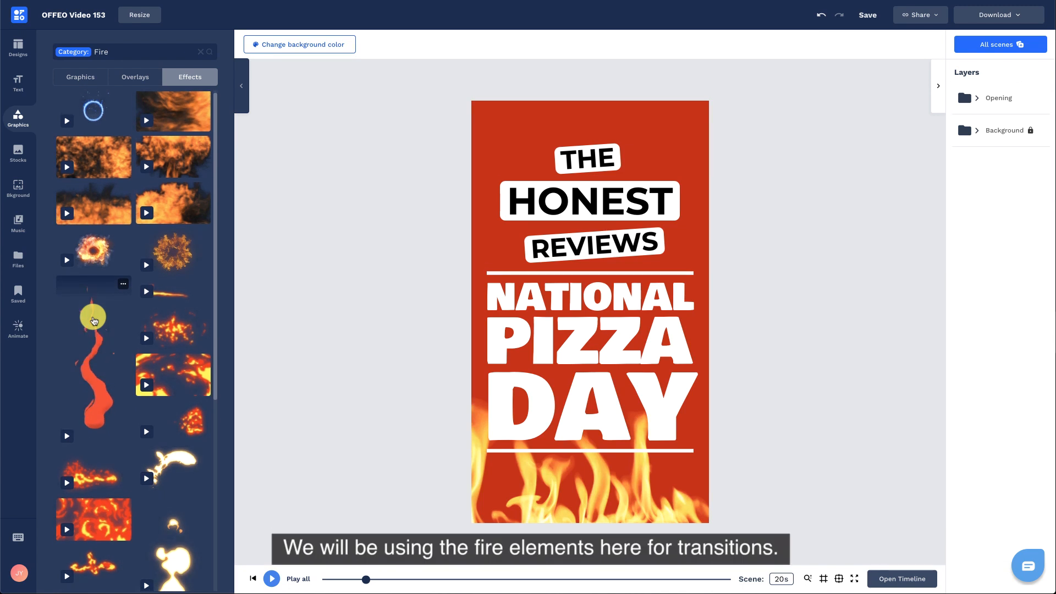
{"action": "scroll", "coordinate": [171, 292], "scroll_direction": "down", "scroll_amount": 2}
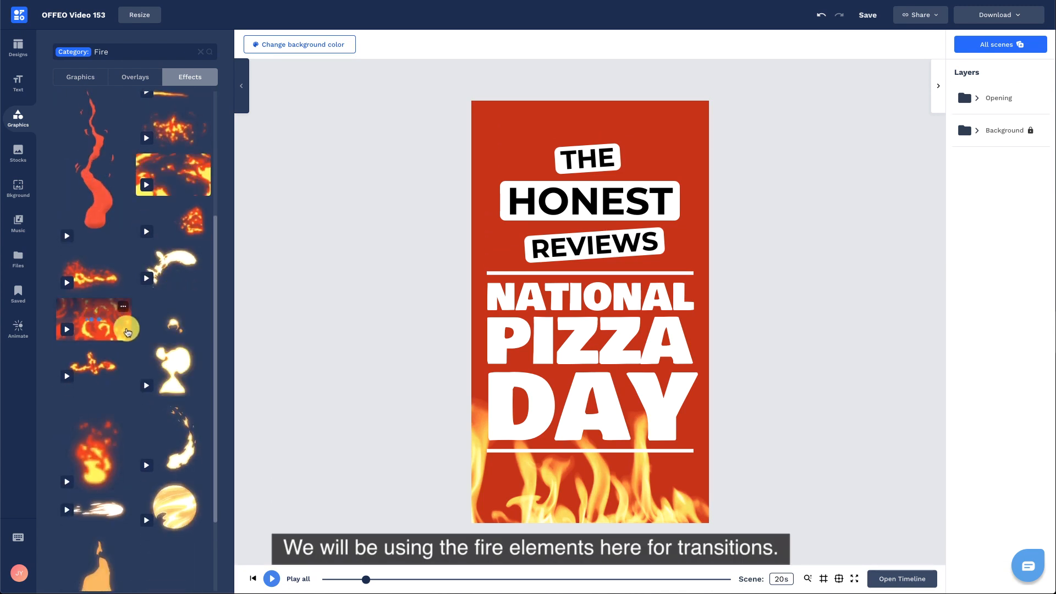
{"action": "left_click", "coordinate": [115, 332]}
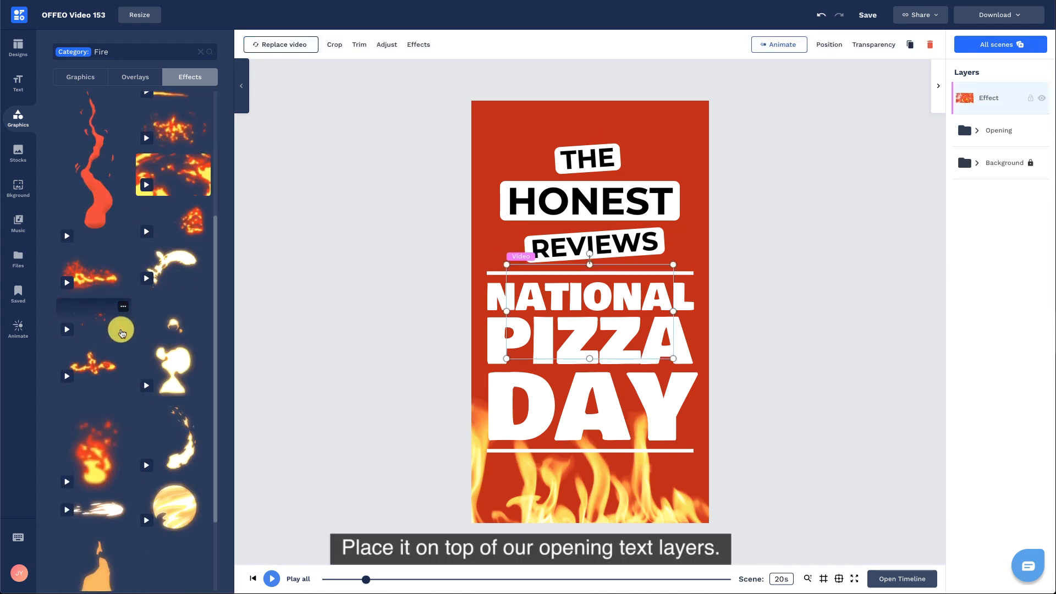
Step: Rotate the new fire effect to vertical and enlarge it to cover the whole canvas
{"action": "left_click_drag", "start_coordinate": [590, 259], "coordinate": [676, 306]}
{"action": "left_click_drag", "start_coordinate": [544, 395], "coordinate": [387, 579]}
{"action": "left_click_drag", "start_coordinate": [493, 484], "coordinate": [571, 351]}
{"action": "left_click_drag", "start_coordinate": [505, 466], "coordinate": [472, 519]}
{"action": "left_click_drag", "start_coordinate": [524, 253], "coordinate": [604, 361]}
Step: Move the fire effect to start at about 2.6 seconds, overlapping the end of the Opening group, and preview the transition
{"action": "left_click", "coordinate": [899, 576]}
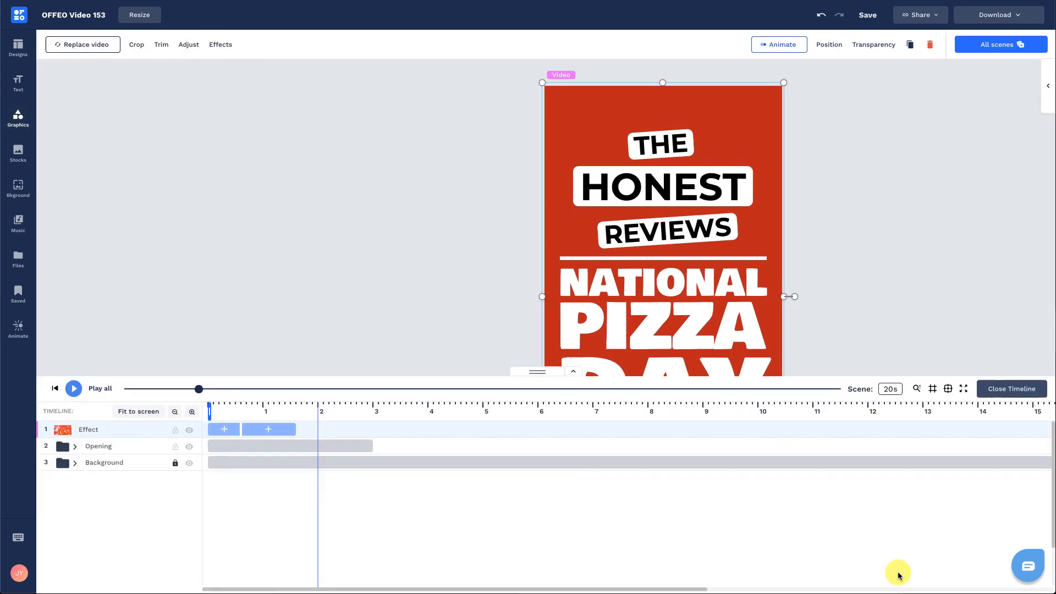
{"action": "left_click_drag", "start_coordinate": [252, 431], "coordinate": [345, 436]}
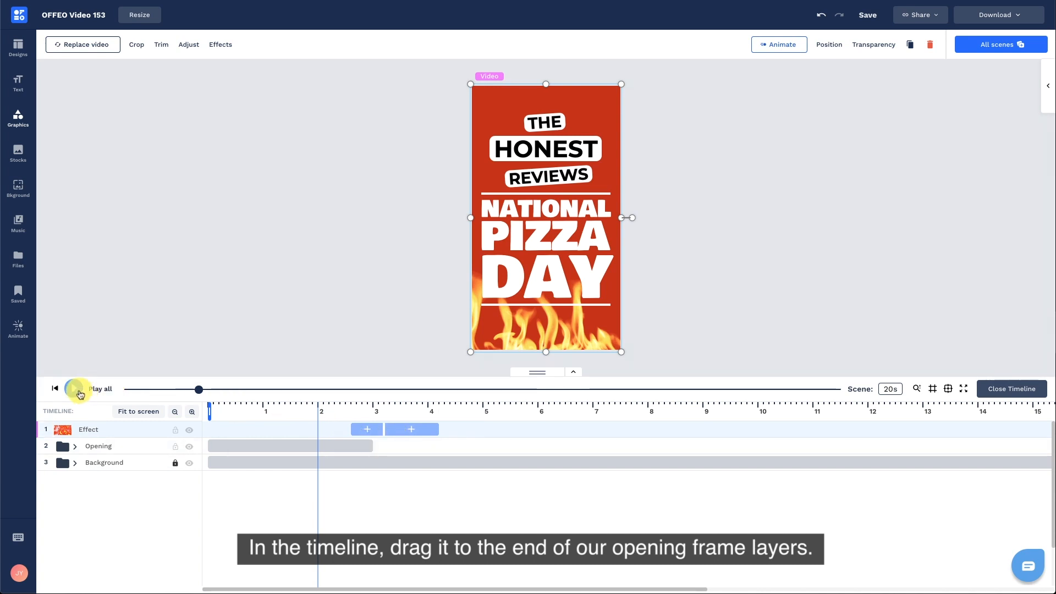
{"action": "left_click", "coordinate": [79, 394]}
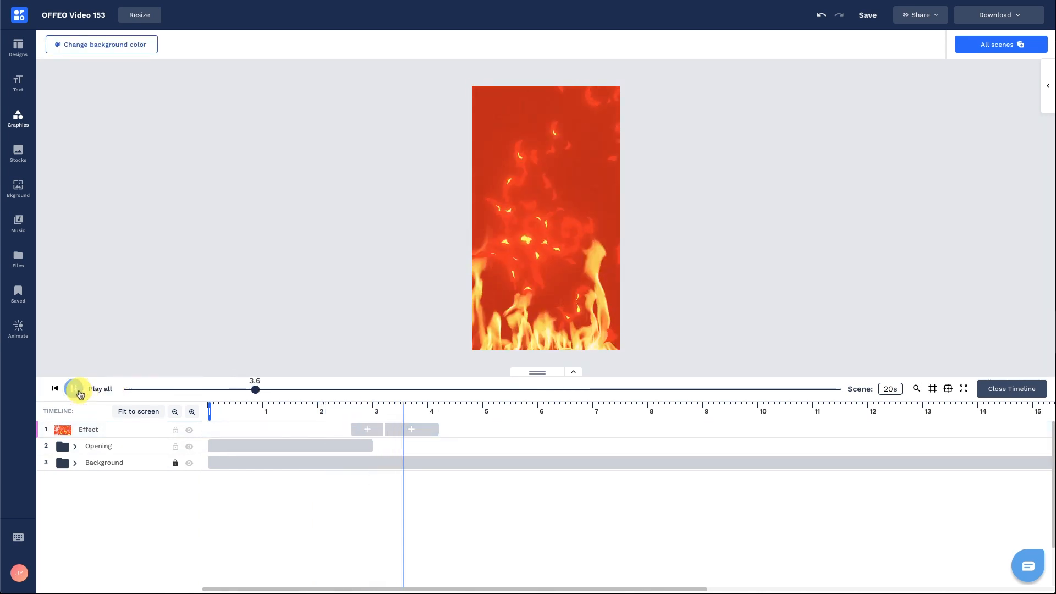
{"action": "left_click", "coordinate": [77, 390]}
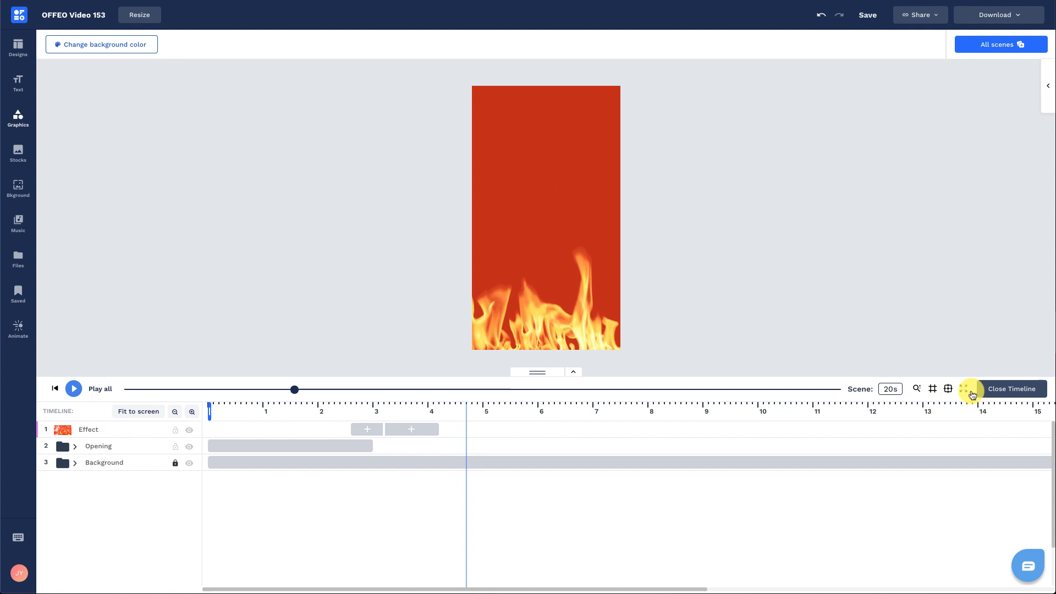
{"action": "left_click", "coordinate": [996, 390]}
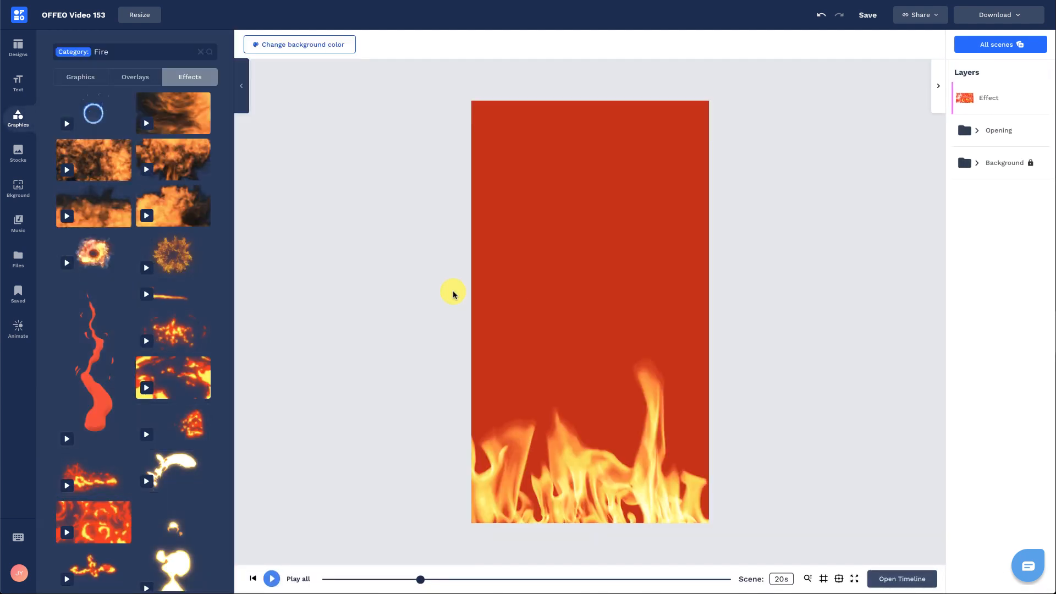
Step: Insert the uploaded tweet screenshot with the pizza photo and enlarge it on the canvas
{"action": "left_click", "coordinate": [21, 264]}
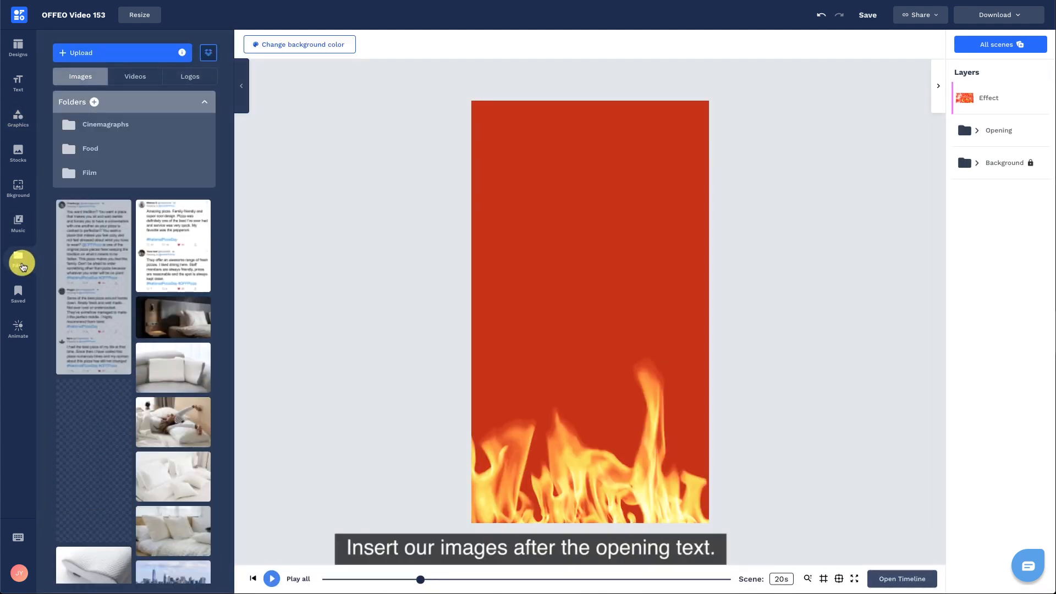
{"action": "left_click", "coordinate": [204, 101]}
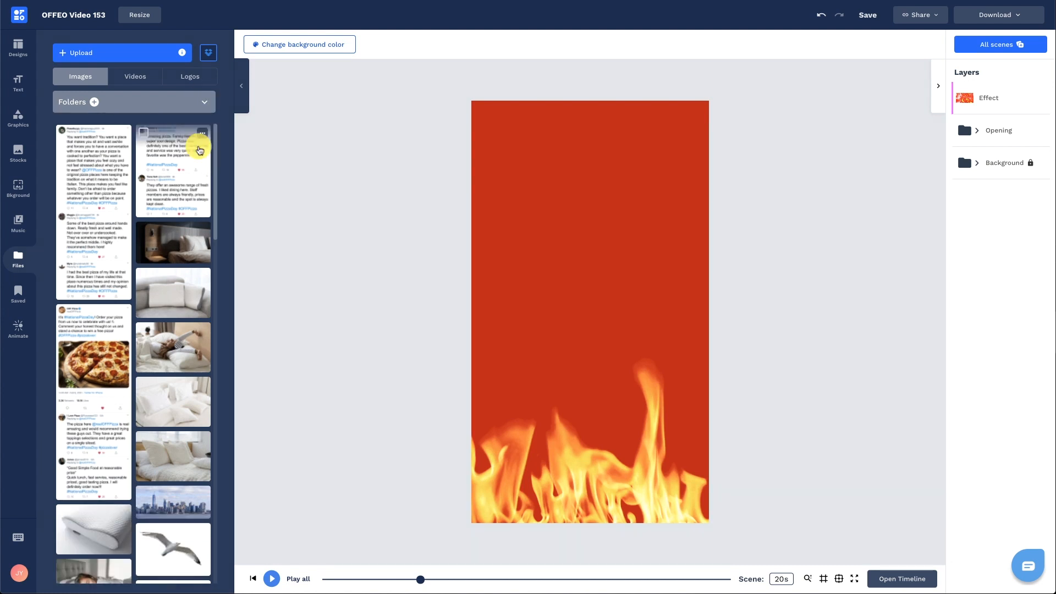
{"action": "left_click", "coordinate": [106, 384]}
{"action": "left_click_drag", "start_coordinate": [622, 219], "coordinate": [725, 90]}
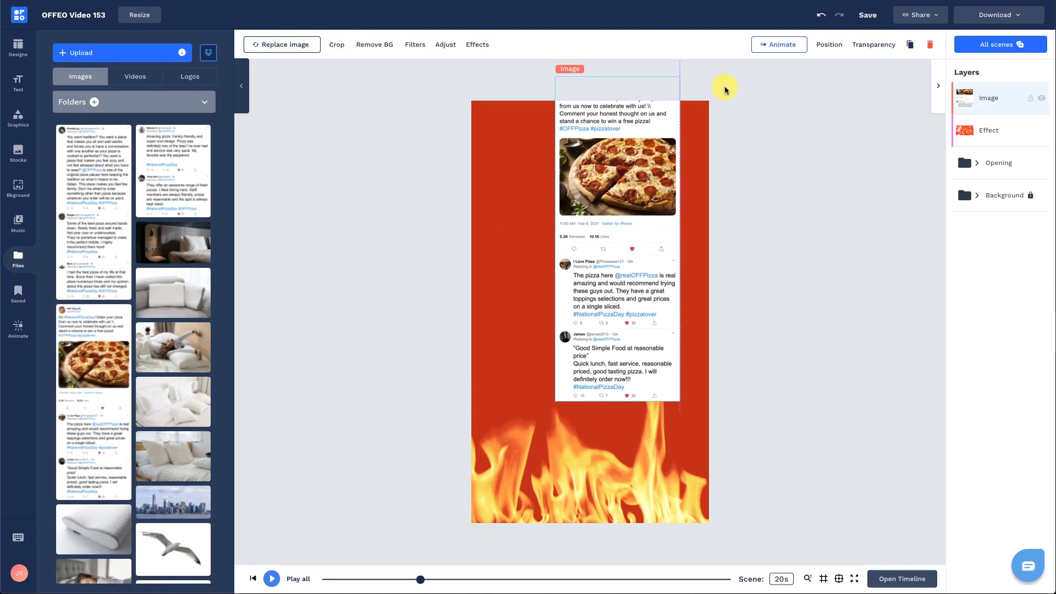
{"action": "left_click_drag", "start_coordinate": [557, 402], "coordinate": [501, 571]}
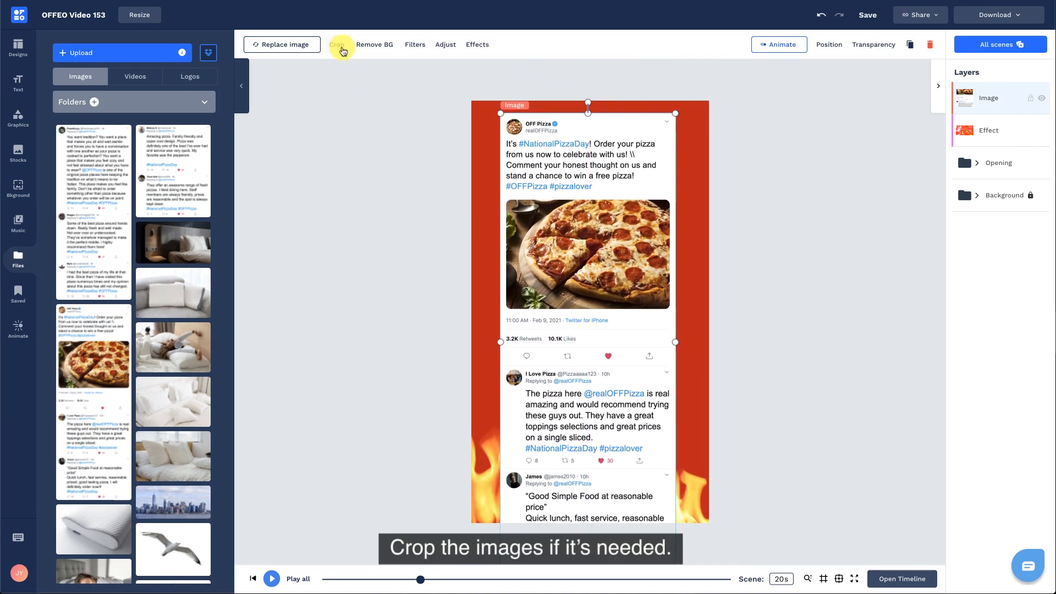
Step: Crop the tweet image to show only the first reply below the pizza post
{"action": "left_click", "coordinate": [336, 45]}
{"action": "left_click_drag", "start_coordinate": [584, 113], "coordinate": [568, 370]}
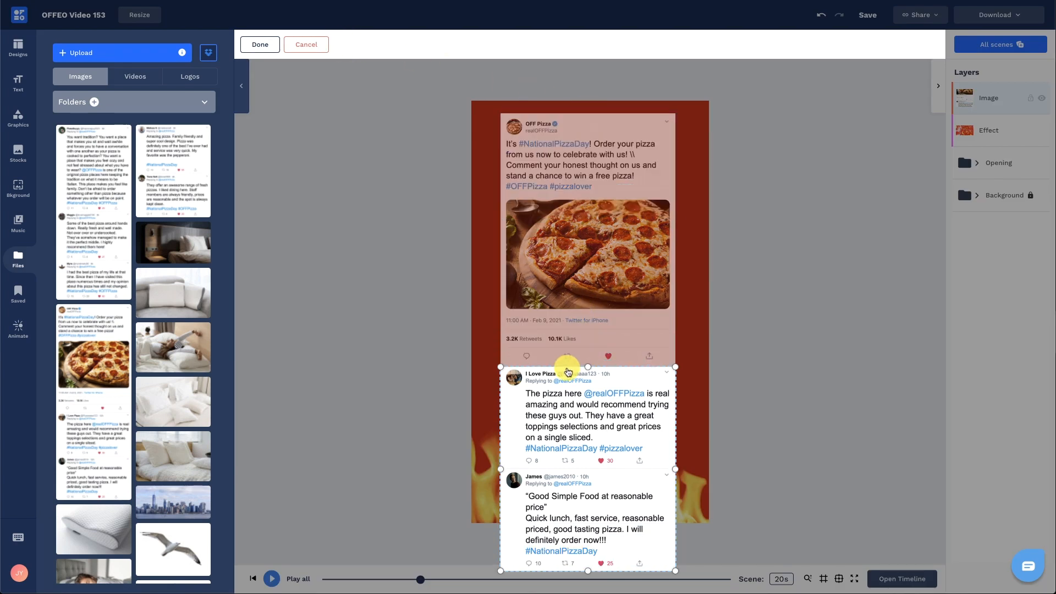
{"action": "left_click_drag", "start_coordinate": [588, 570], "coordinate": [588, 458]}
{"action": "left_click", "coordinate": [261, 44]}
Step: Move the cropped first testimonial to the upper part of the canvas and enlarge it to nearly the canvas width
{"action": "left_click_drag", "start_coordinate": [572, 422], "coordinate": [585, 217]}
{"action": "left_click_drag", "start_coordinate": [512, 254], "coordinate": [482, 283]}
{"action": "left_click_drag", "start_coordinate": [576, 240], "coordinate": [602, 284]}
Step: Duplicate the testimonial image and change the copy's crop to show only the second reply
{"action": "key", "text": "ctrl+d"}
{"action": "left_click", "coordinate": [338, 45]}
{"action": "left_click", "coordinate": [261, 46]}
Step: Arrange the two testimonials one above the other, tilting the first slightly counterclockwise and the second clockwise
{"action": "left_click", "coordinate": [603, 238]}
{"action": "left_click_drag", "start_coordinate": [587, 155], "coordinate": [585, 143]}
{"action": "left_click_drag", "start_coordinate": [585, 205], "coordinate": [584, 213]}
{"action": "left_click", "coordinate": [771, 312]}
Step: Apply a Push In entrance animation From Small to the first testimonial
{"action": "left_click", "coordinate": [667, 230]}
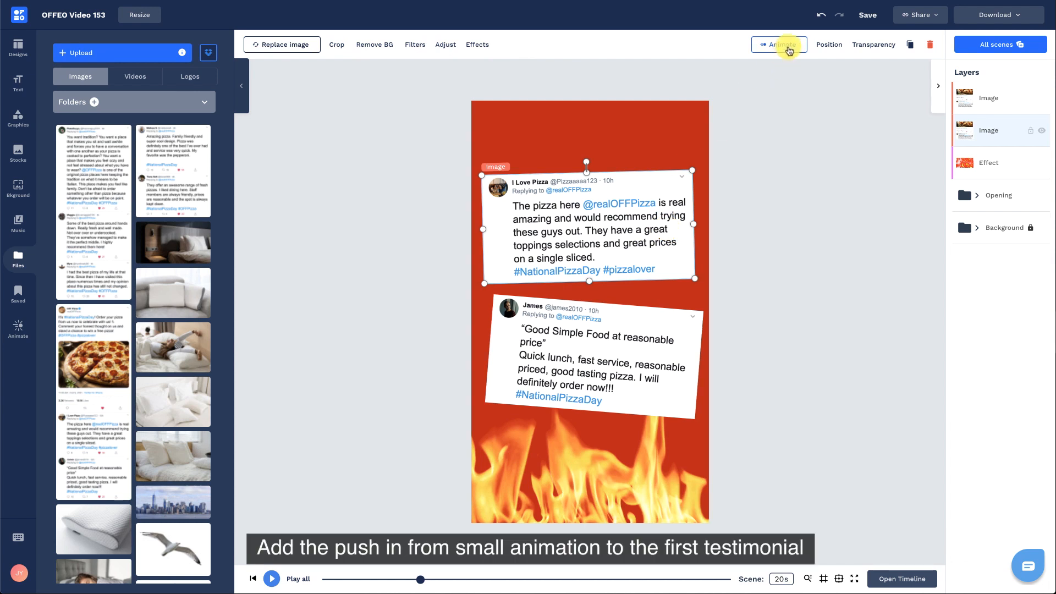
{"action": "left_click", "coordinate": [787, 46]}
{"action": "left_click", "coordinate": [1009, 210]}
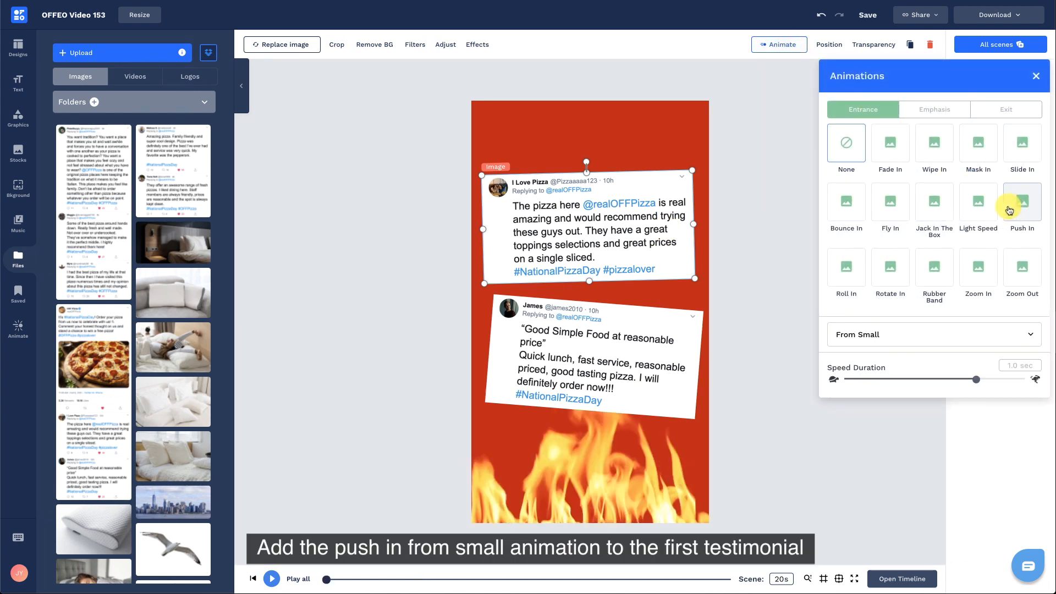
{"action": "left_click", "coordinate": [1037, 80]}
Step: Apply a Push In entrance animation From Big to the second testimonial
{"action": "left_click", "coordinate": [624, 337]}
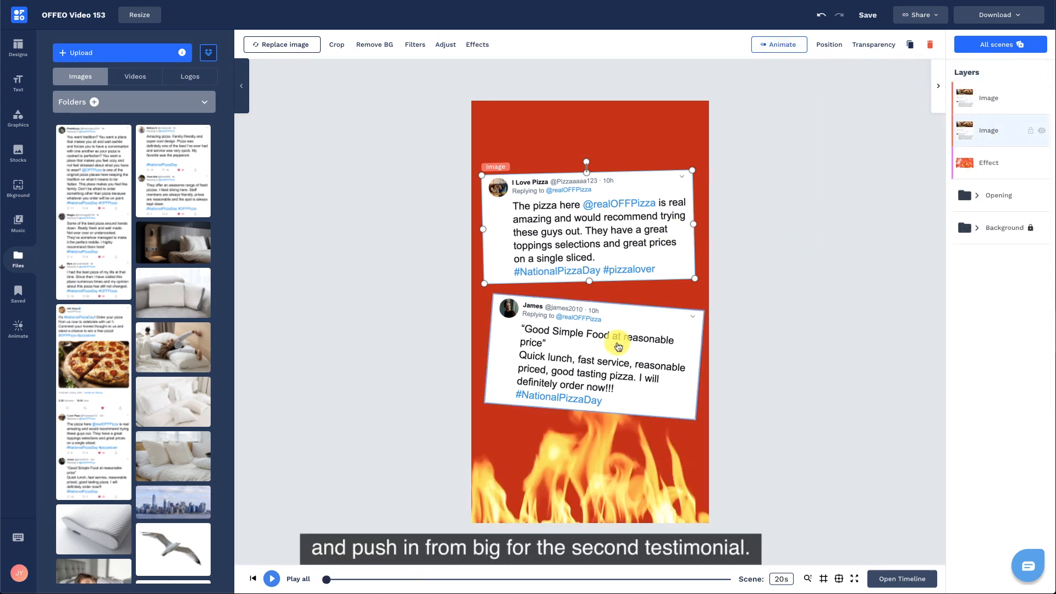
{"action": "left_click", "coordinate": [781, 45]}
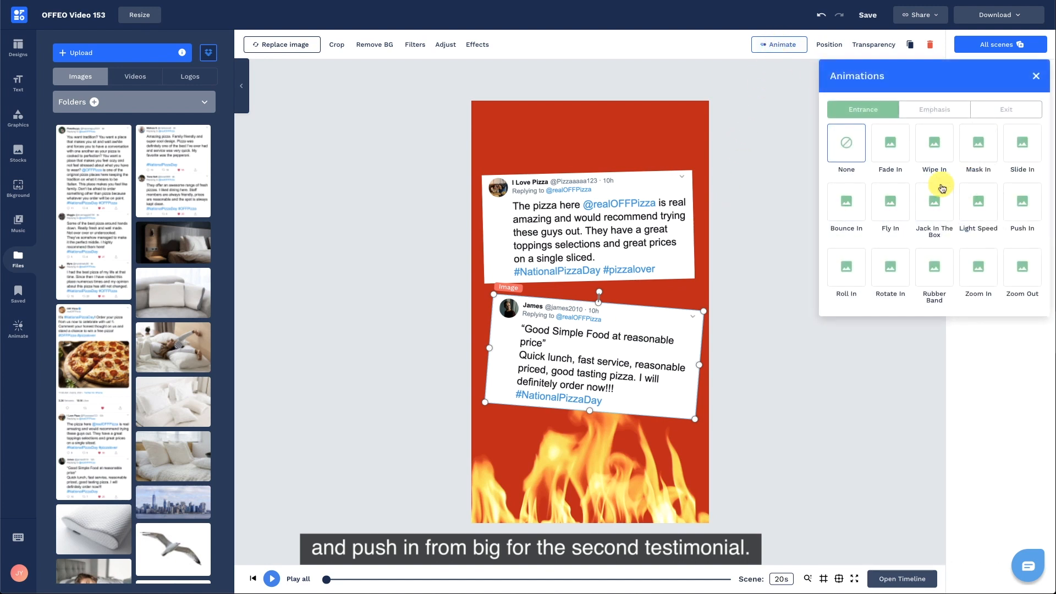
{"action": "left_click", "coordinate": [1019, 208]}
{"action": "left_click", "coordinate": [975, 336]}
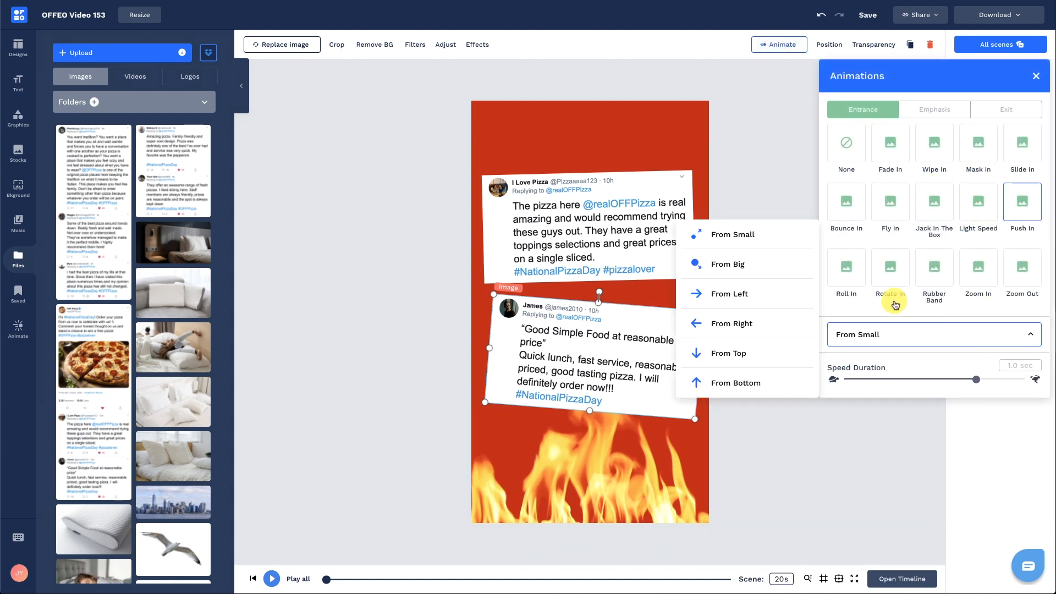
{"action": "left_click", "coordinate": [779, 270]}
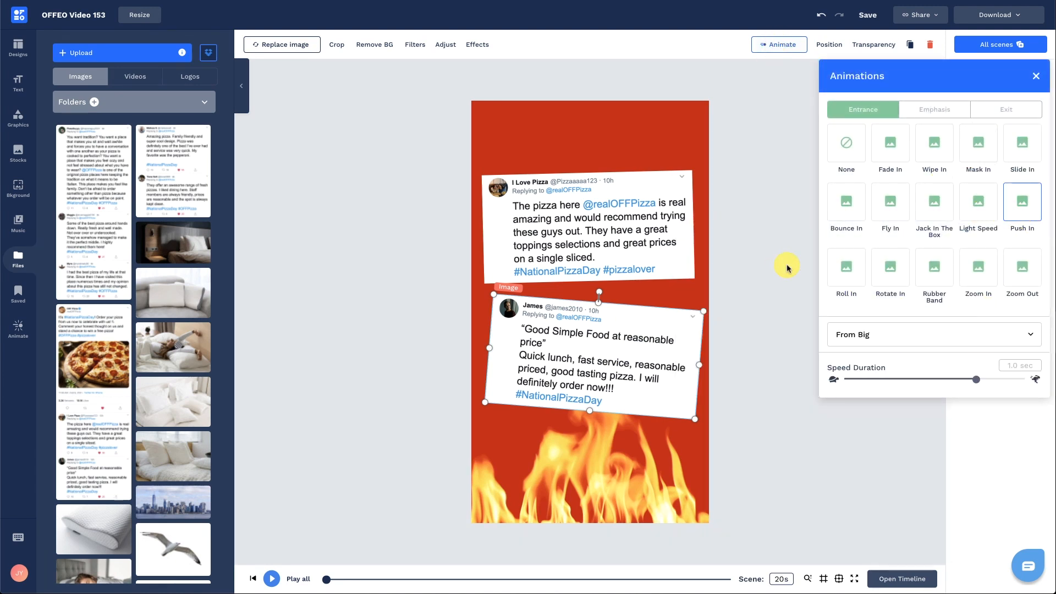
{"action": "left_click", "coordinate": [1036, 77]}
Step: Apply a Zoom Out exit animation To Centre to both testimonial images together
{"action": "left_click", "coordinate": [627, 254], "text": "shift"}
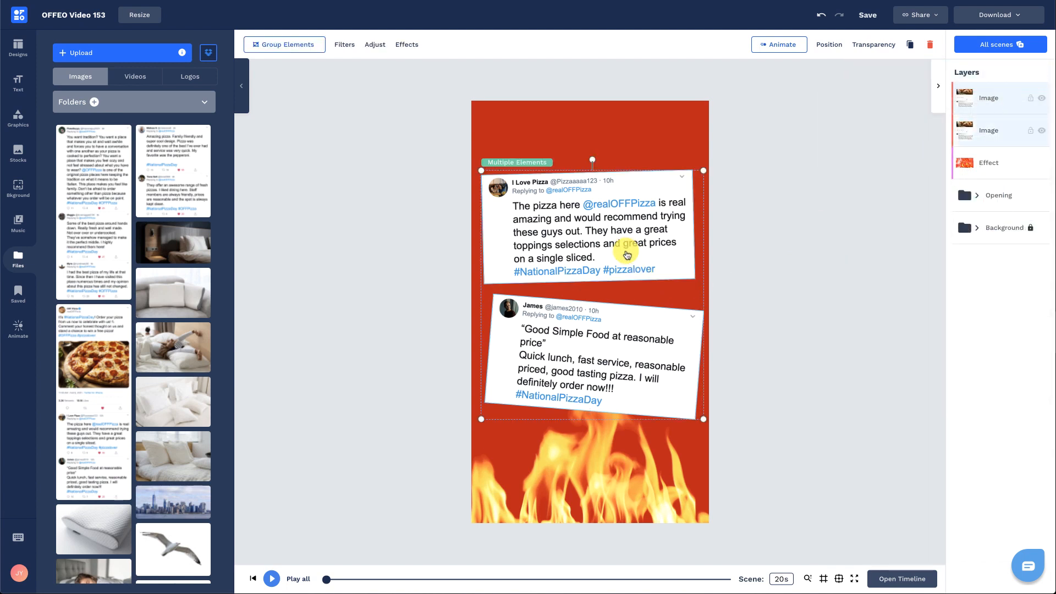
{"action": "left_click", "coordinate": [787, 45]}
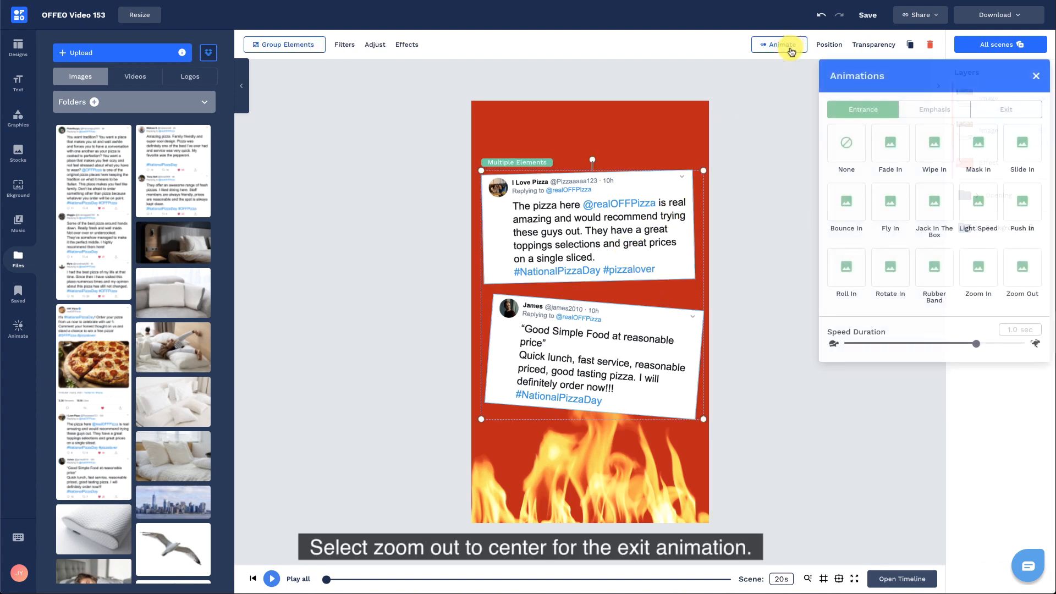
{"action": "left_click", "coordinate": [999, 110]}
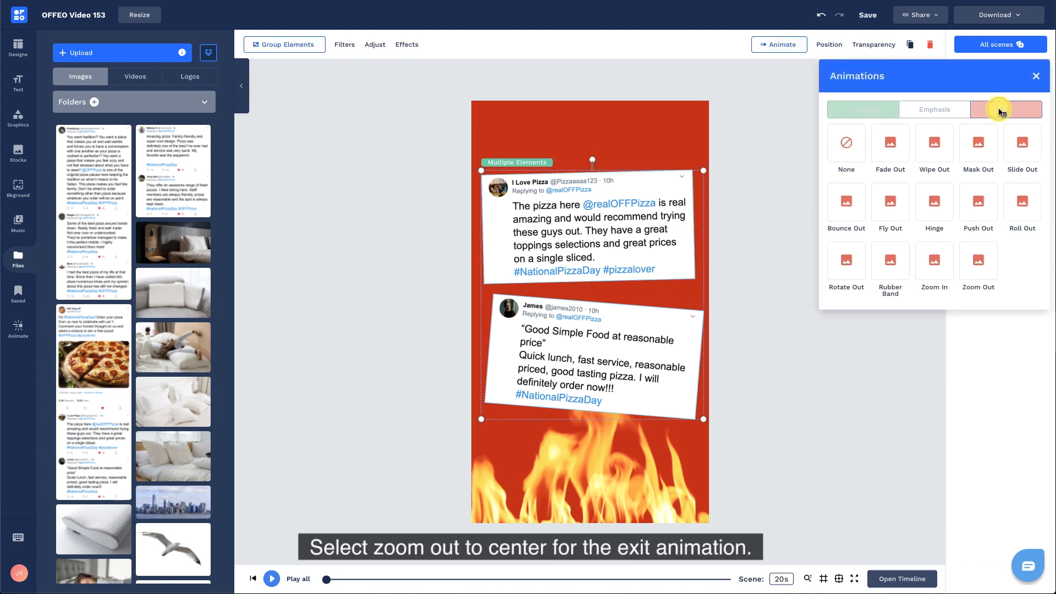
{"action": "left_click", "coordinate": [977, 269]}
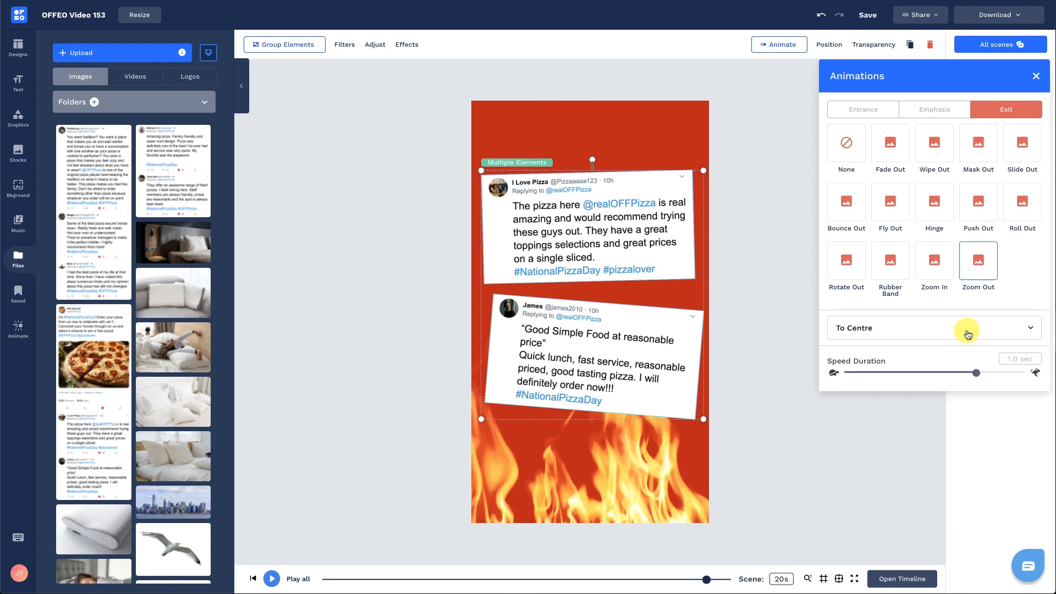
Step: Shift both testimonial layers together to start at 3 s in the timeline and place the fire effect layer above them
{"action": "left_click", "coordinate": [896, 445]}
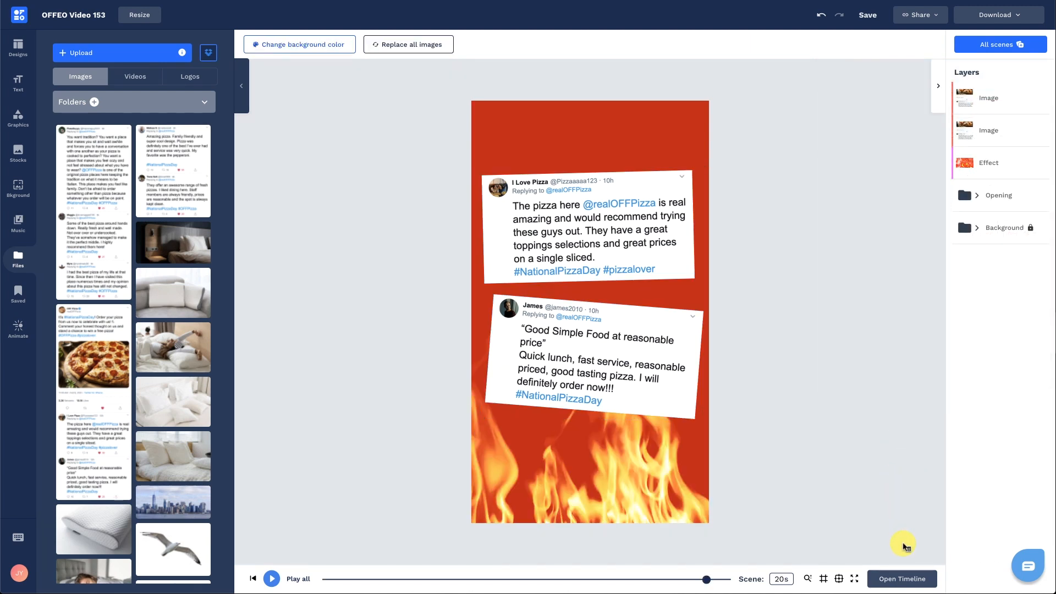
{"action": "left_click", "coordinate": [904, 583]}
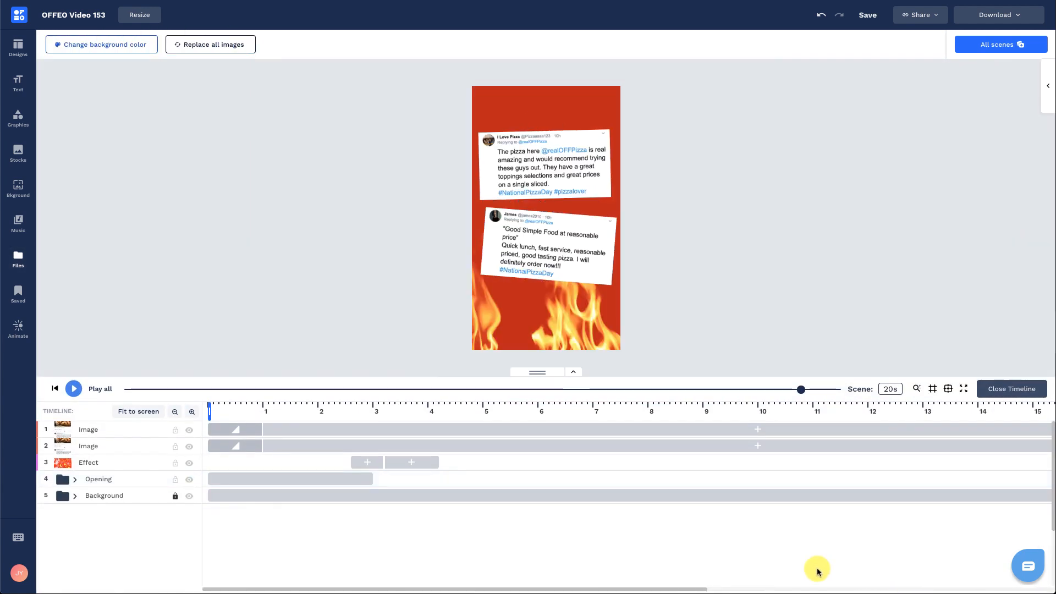
{"action": "left_click", "coordinate": [130, 443]}
{"action": "left_click", "coordinate": [132, 430], "text": "shift"}
{"action": "left_click_drag", "start_coordinate": [302, 430], "coordinate": [450, 430]}
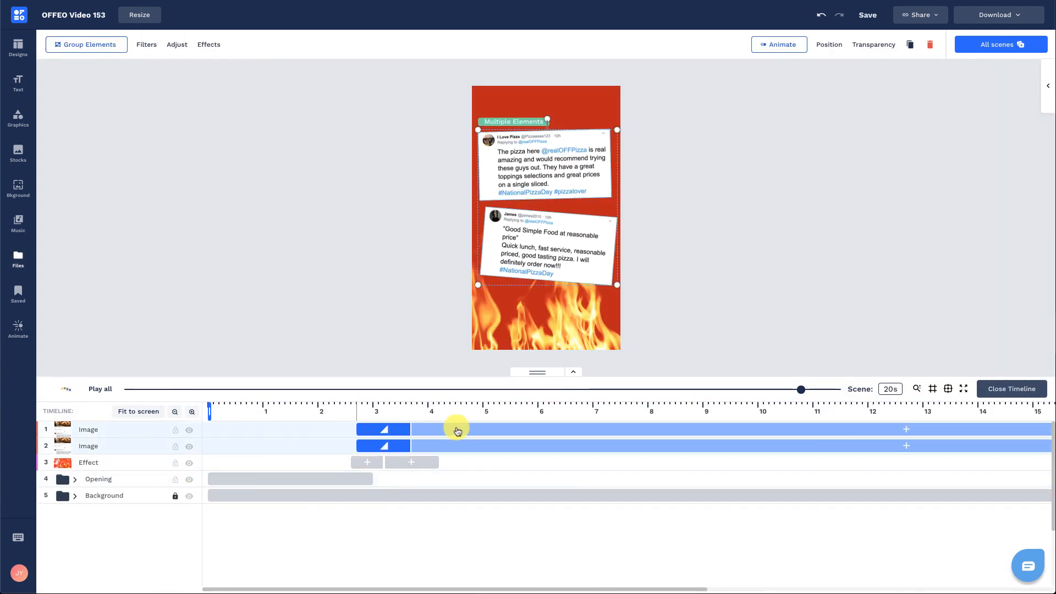
{"action": "left_click", "coordinate": [98, 465]}
Step: Trim both testimonial layers together so that they end at 7 s, giving each a duration of 4 s
{"action": "left_click", "coordinate": [110, 446]}
{"action": "left_click", "coordinate": [130, 462], "text": "shift"}
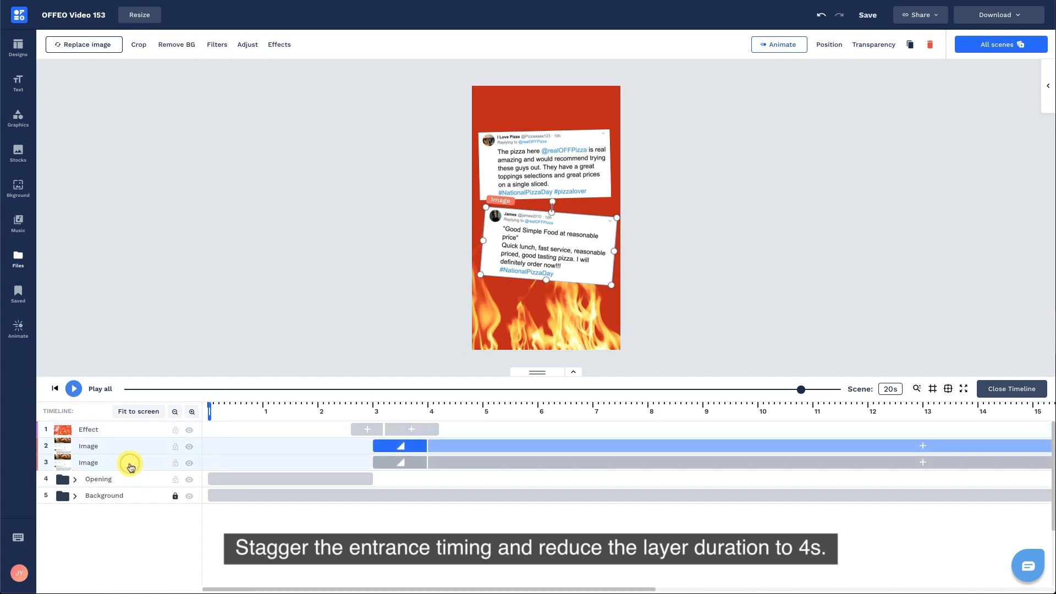
{"action": "left_click_drag", "start_coordinate": [264, 586], "coordinate": [549, 576]}
{"action": "left_click_drag", "start_coordinate": [939, 443], "coordinate": [250, 462]}
{"action": "left_click_drag", "start_coordinate": [513, 586], "coordinate": [309, 587]}
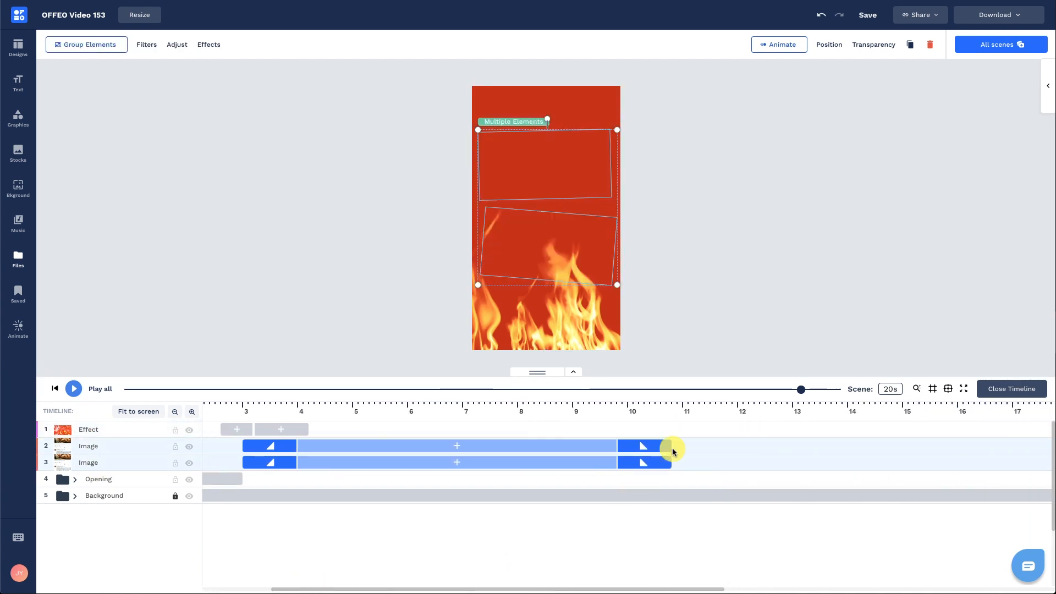
{"action": "left_click_drag", "start_coordinate": [671, 443], "coordinate": [463, 449]}
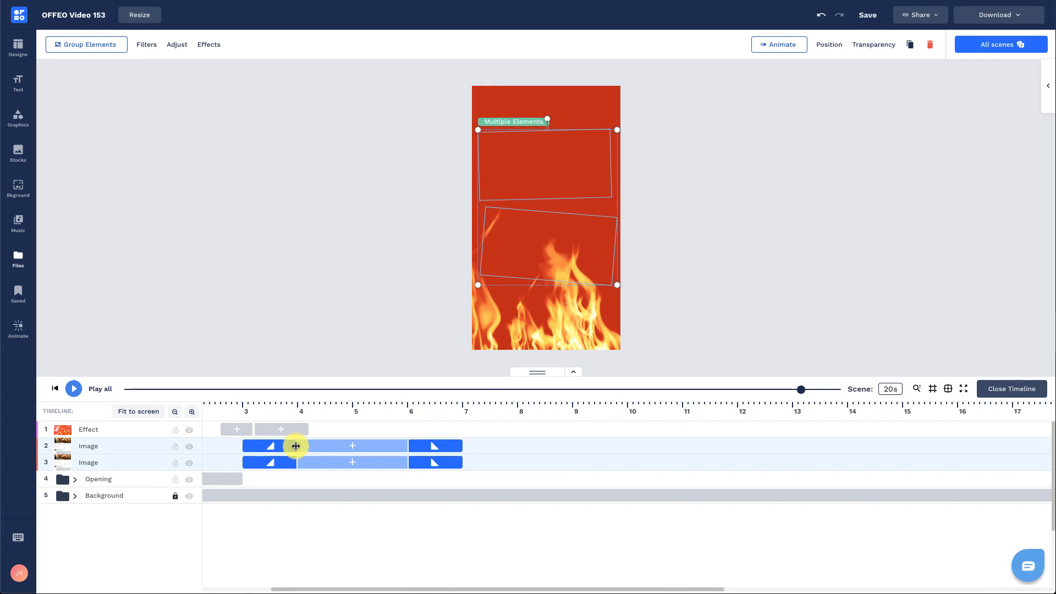
Step: Shorten the testimonials' entrance and exit animations, stagger the second to start at about 4.1 s, and end it at 7 s
{"action": "left_click", "coordinate": [421, 309]}
{"action": "left_click_drag", "start_coordinate": [296, 446], "coordinate": [340, 444]}
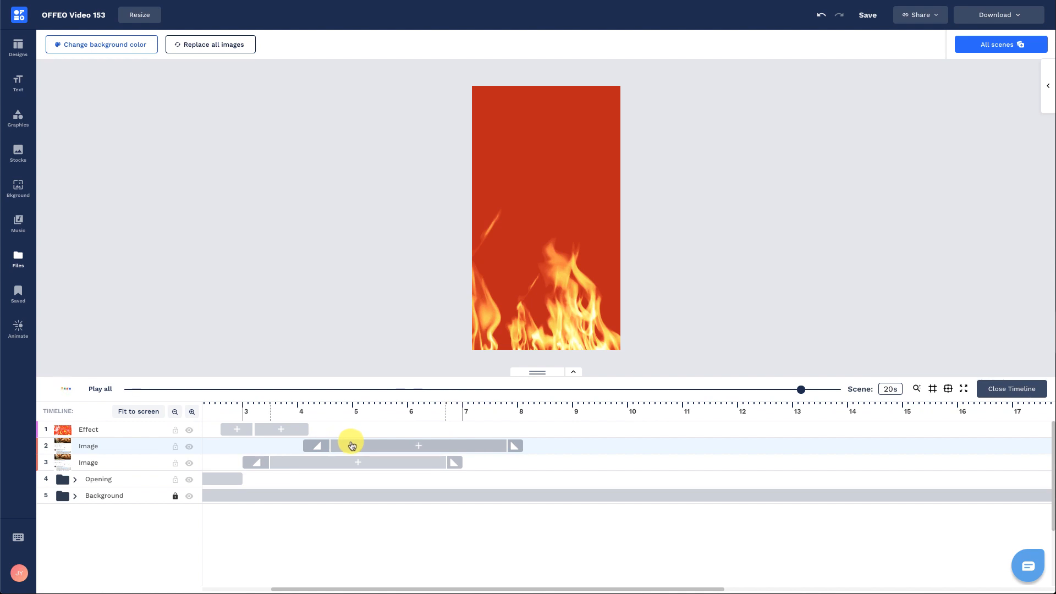
{"action": "left_click_drag", "start_coordinate": [467, 448], "coordinate": [461, 447]}
{"action": "key", "text": "space"}
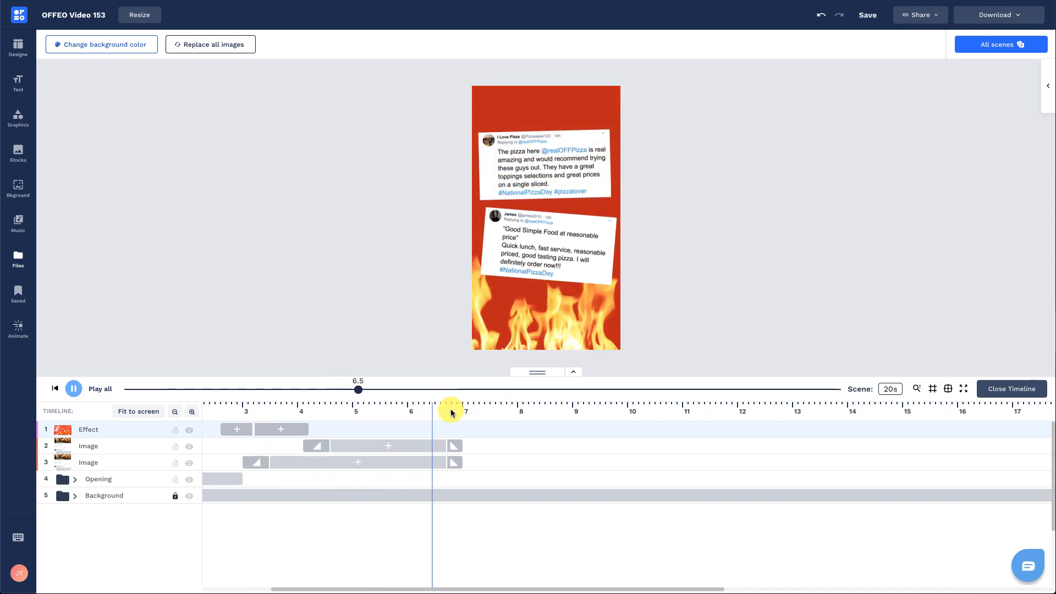
{"action": "key", "text": "space"}
Step: Add another fire graphic from the Fire category of the Effects library for the next transition
{"action": "left_click", "coordinate": [1010, 389]}
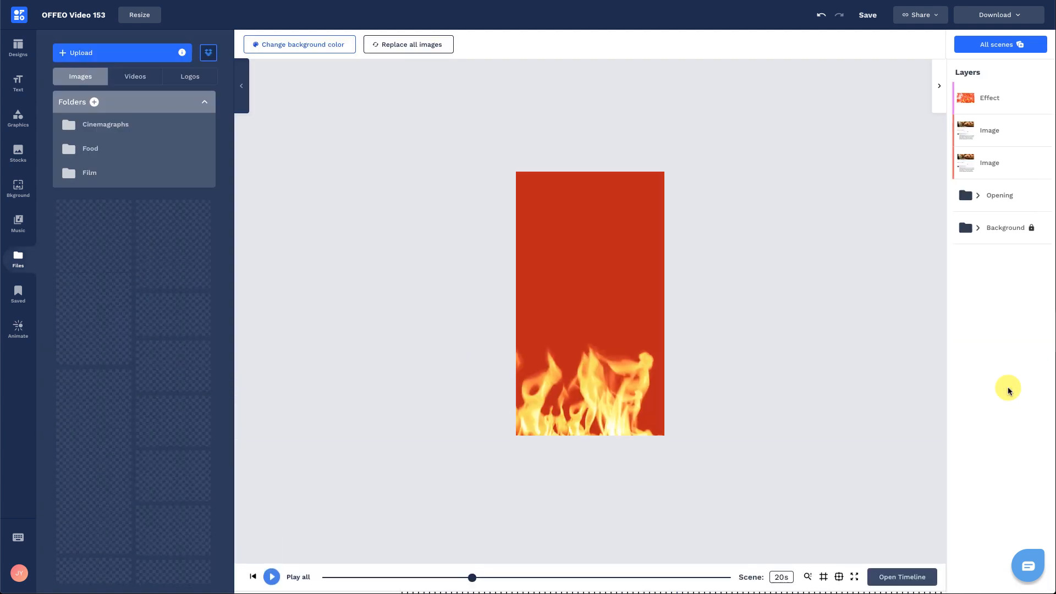
{"action": "left_click", "coordinate": [26, 126]}
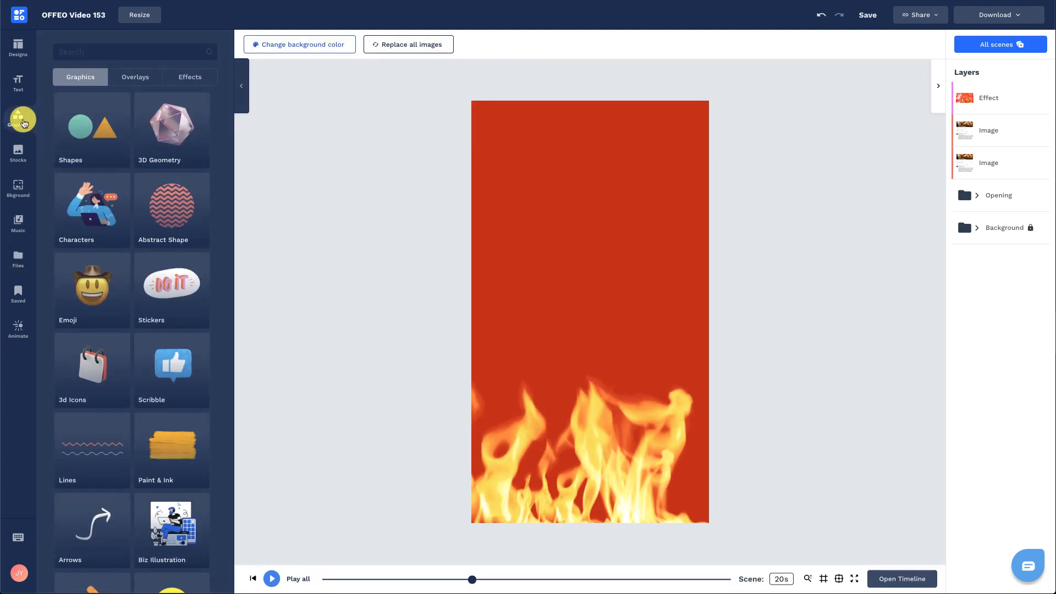
{"action": "left_click", "coordinate": [205, 79]}
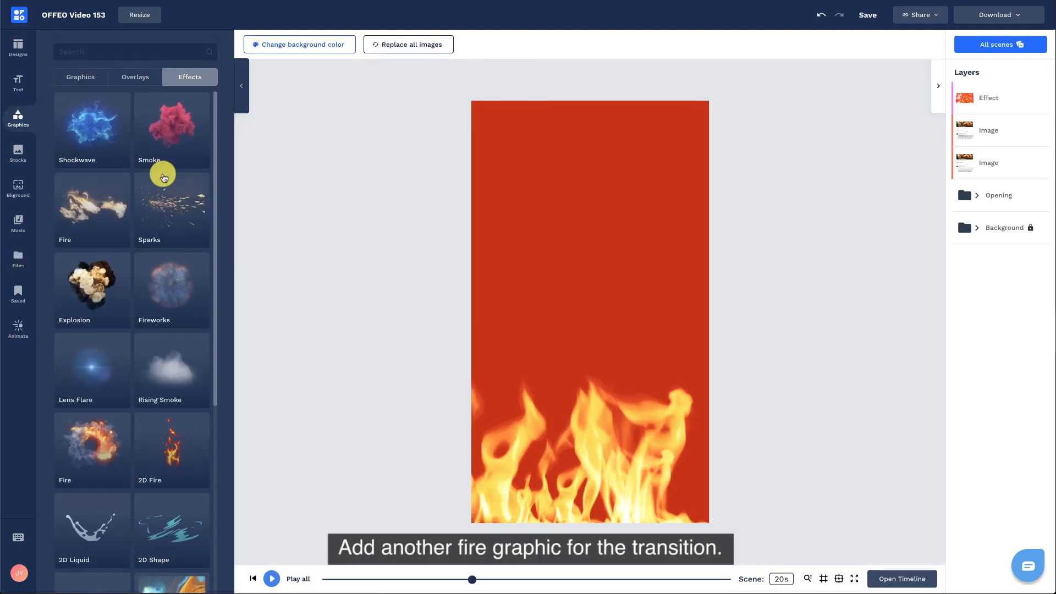
{"action": "scroll", "coordinate": [136, 212], "scroll_direction": "down", "scroll_amount": 4}
{"action": "left_click", "coordinate": [107, 221]}
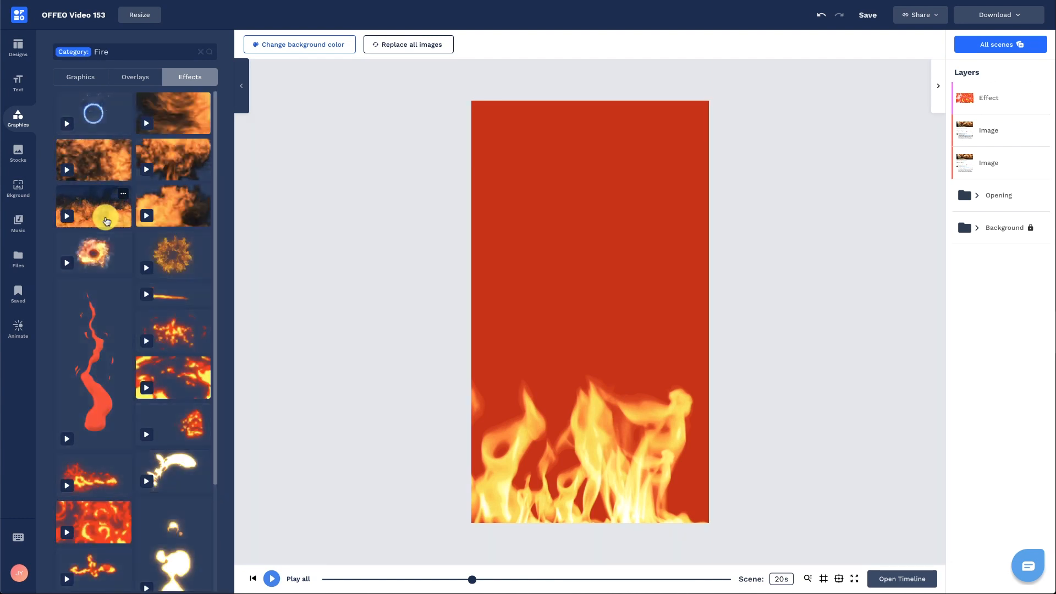
{"action": "left_click", "coordinate": [181, 329]}
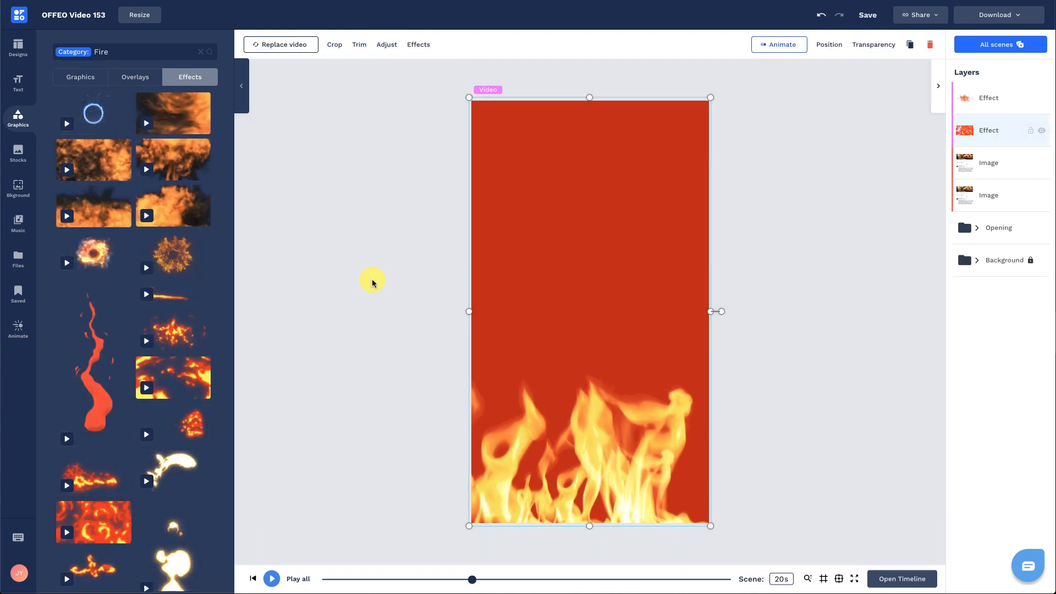
Step: Rotate the new fire effect to portrait and enlarge it to cover the whole canvas
{"action": "left_click", "coordinate": [968, 103]}
{"action": "left_click_drag", "start_coordinate": [589, 254], "coordinate": [676, 316]}
{"action": "left_click_drag", "start_coordinate": [637, 230], "coordinate": [839, 68]}
{"action": "left_click_drag", "start_coordinate": [624, 478], "coordinate": [564, 535]}
{"action": "left_click_drag", "start_coordinate": [702, 437], "coordinate": [577, 432]}
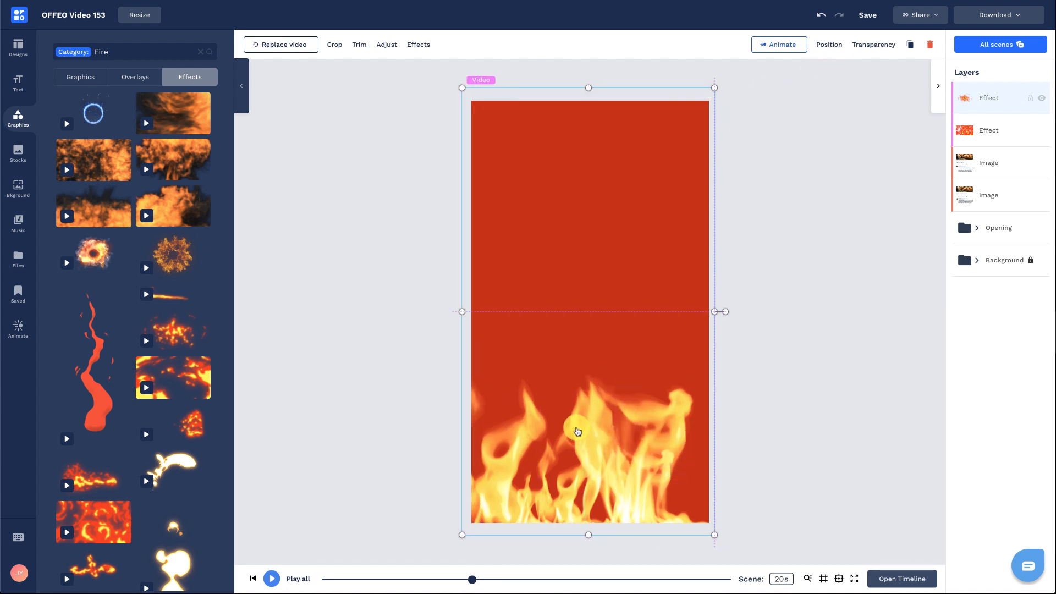
Step: Position the new fire effect over the end of the testimonial layers, from about 6.7 s, and preview the transition
{"action": "left_click", "coordinate": [894, 578]}
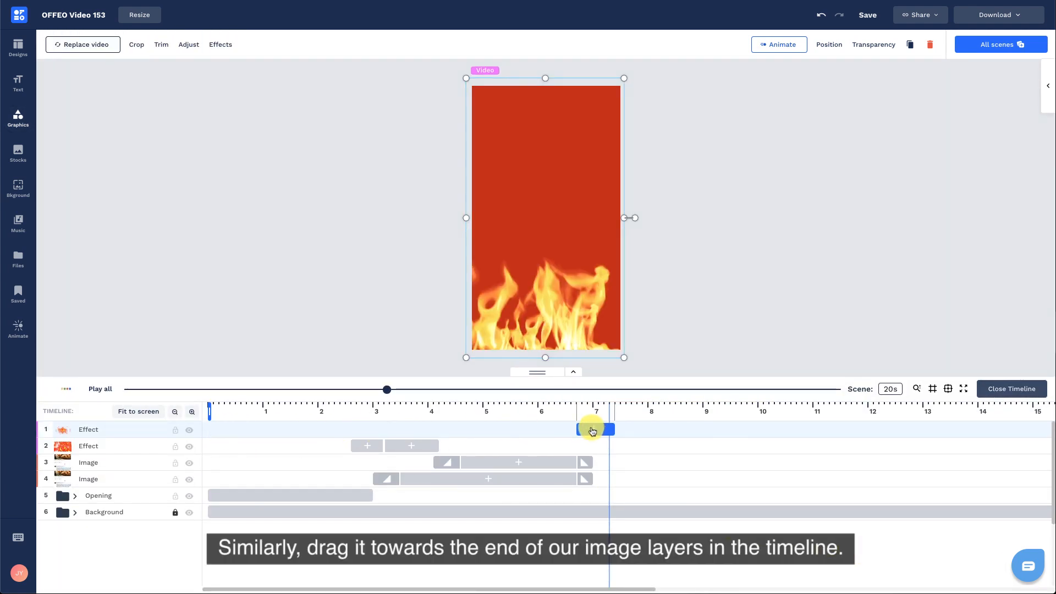
{"action": "left_click", "coordinate": [483, 407]}
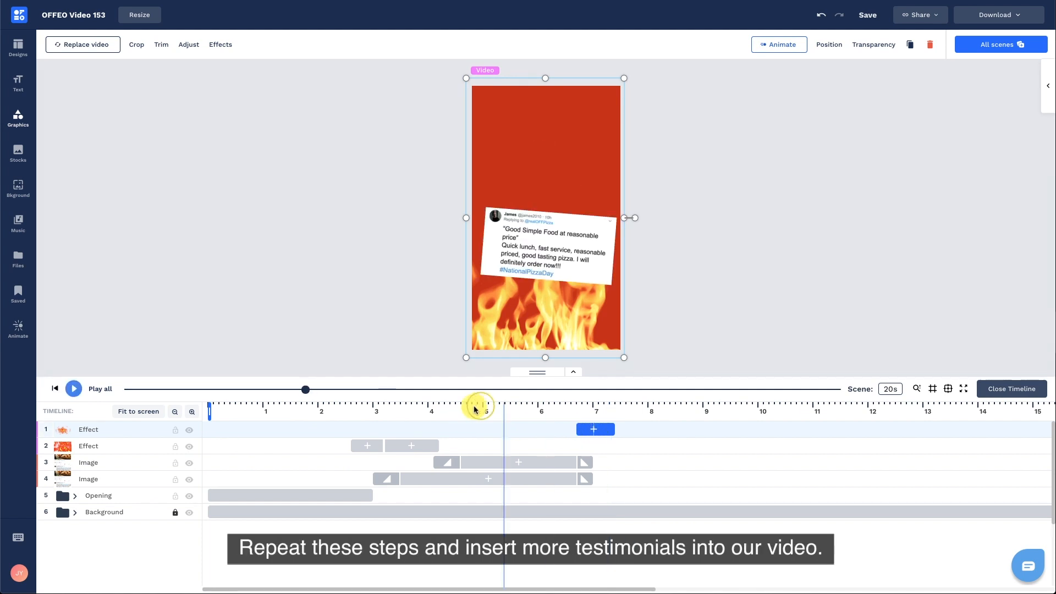
{"action": "left_click", "coordinate": [92, 392]}
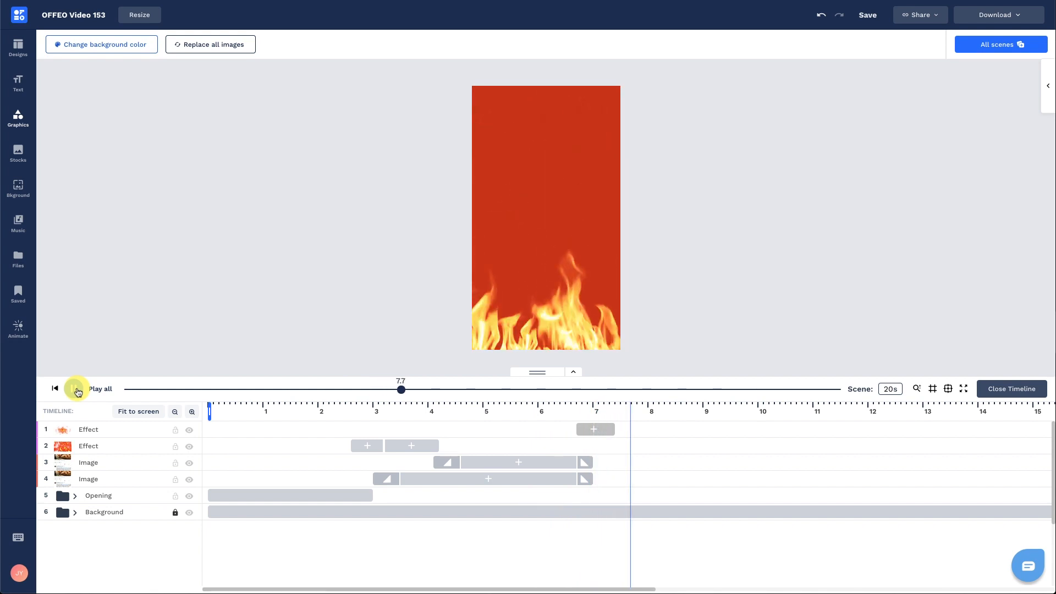
Step: Duplicate both testimonial image layers, stack the copies above the originals and shift them to follow the second fire transition
{"action": "left_click", "coordinate": [104, 476]}
{"action": "left_click", "coordinate": [106, 466], "text": "shift"}
{"action": "key", "text": "ctrl+d"}
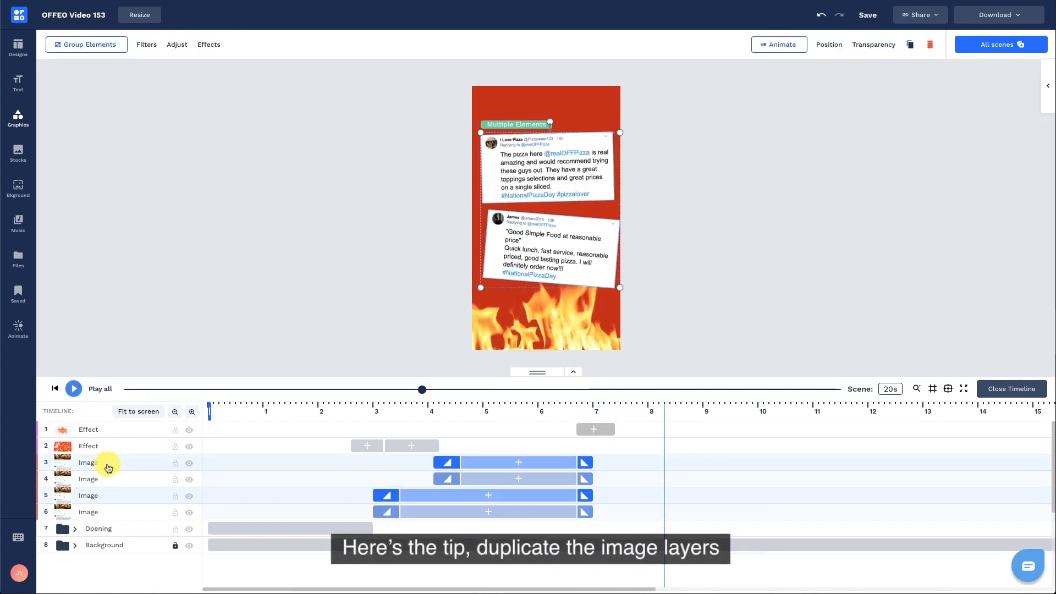
{"action": "left_click_drag", "start_coordinate": [104, 499], "coordinate": [106, 473]}
{"action": "left_click_drag", "start_coordinate": [416, 478], "coordinate": [636, 479]}
{"action": "left_click", "coordinate": [987, 389]}
Step: Replace the upper duplicated testimonial with the uploaded screenshot that holds the "Amazing pizza" and "awesome range" reviews
{"action": "left_click", "coordinate": [523, 578]}
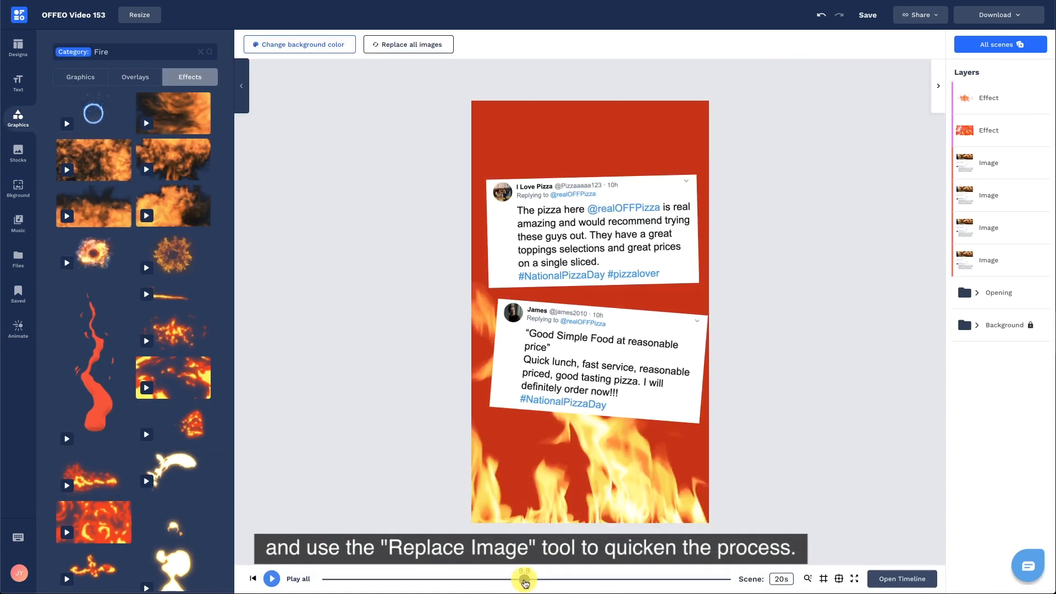
{"action": "left_click", "coordinate": [567, 254]}
{"action": "left_click", "coordinate": [306, 48]}
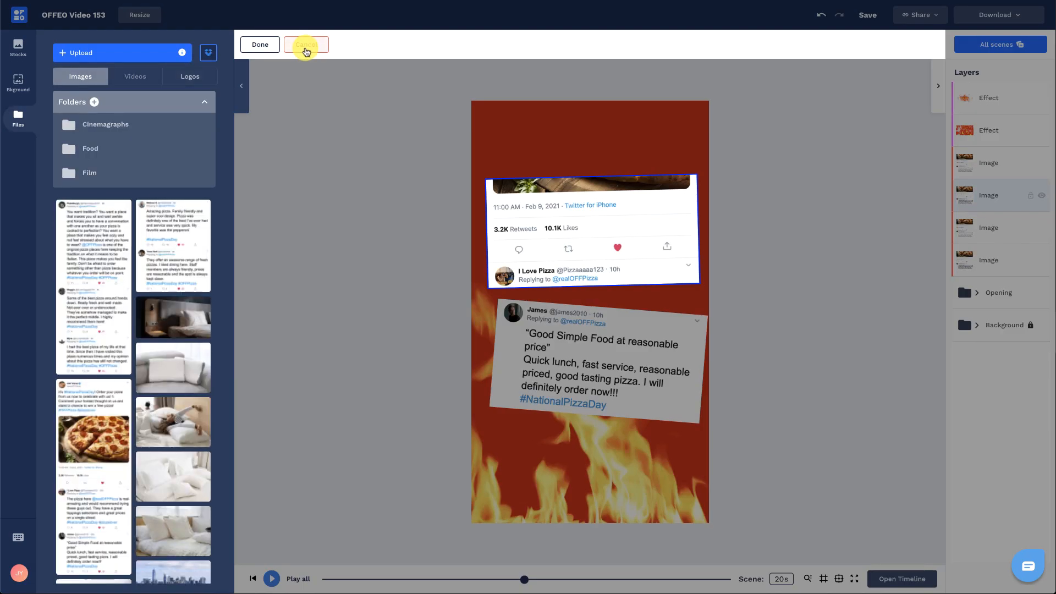
{"action": "left_click", "coordinate": [165, 252]}
{"action": "left_click", "coordinate": [264, 47]}
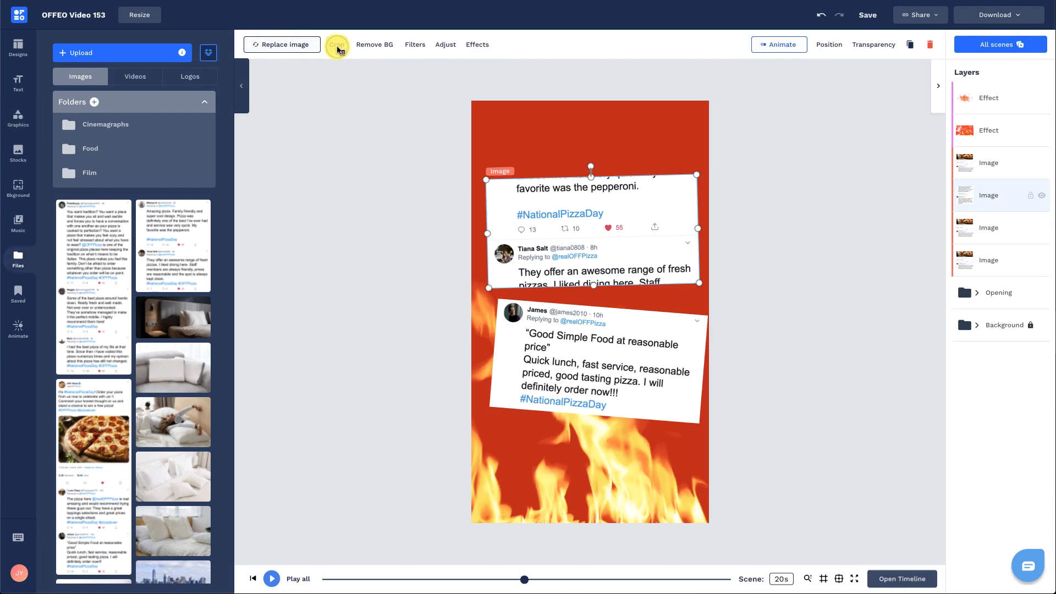
Step: Crop the replaced upper image to the "Amazing pizza" review, ending below its #NationalPizzaDay hashtag
{"action": "double_click", "coordinate": [582, 172]}
{"action": "left_click_drag", "start_coordinate": [594, 284], "coordinate": [597, 221]}
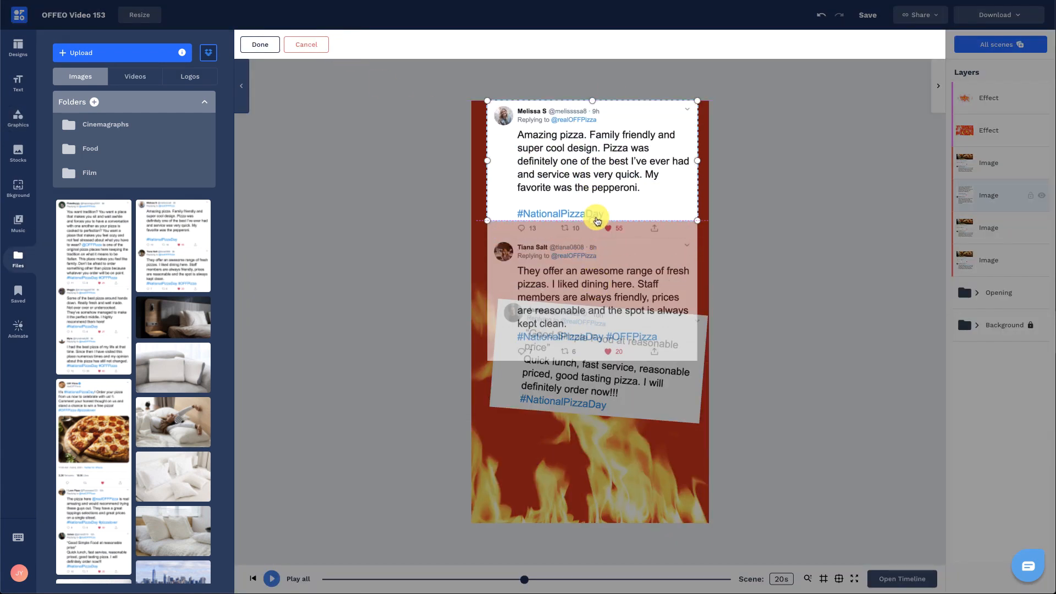
{"action": "left_click", "coordinate": [317, 57]}
Step: Replace the lower duplicated testimonial with the same screenshot and crop it to the "They offer an awesome range of fresh pizzas" review
{"action": "left_click", "coordinate": [578, 385]}
{"action": "left_click", "coordinate": [340, 46]}
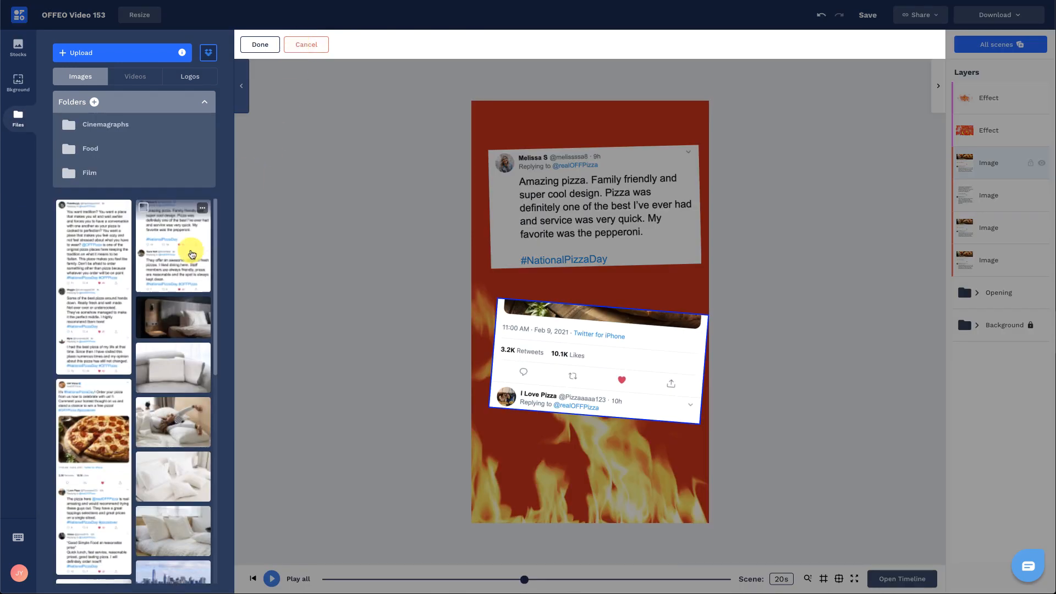
{"action": "left_click", "coordinate": [266, 43]}
{"action": "left_click", "coordinate": [341, 47]}
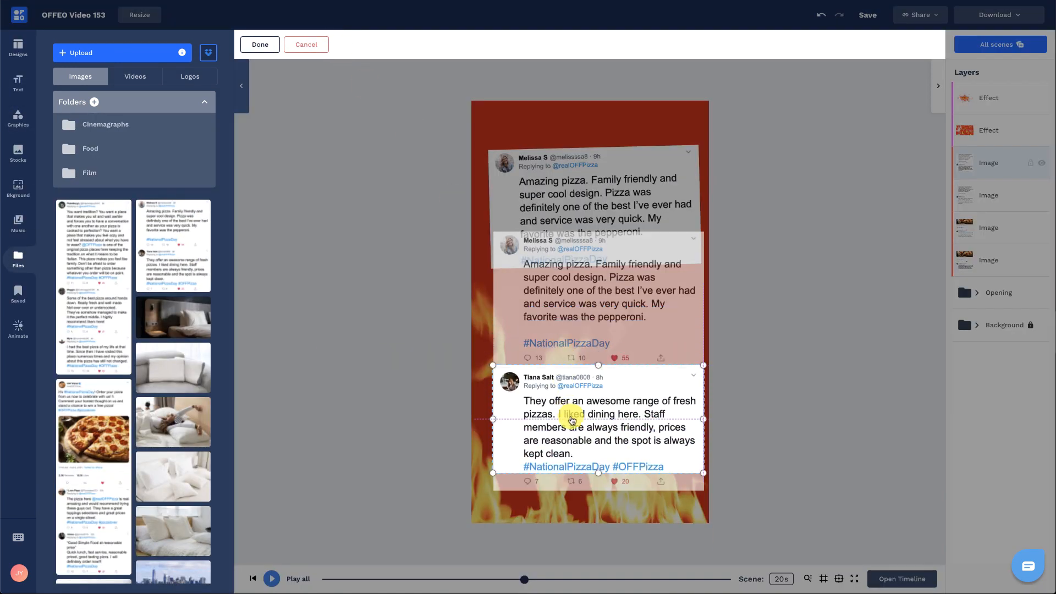
{"action": "left_click", "coordinate": [262, 45]}
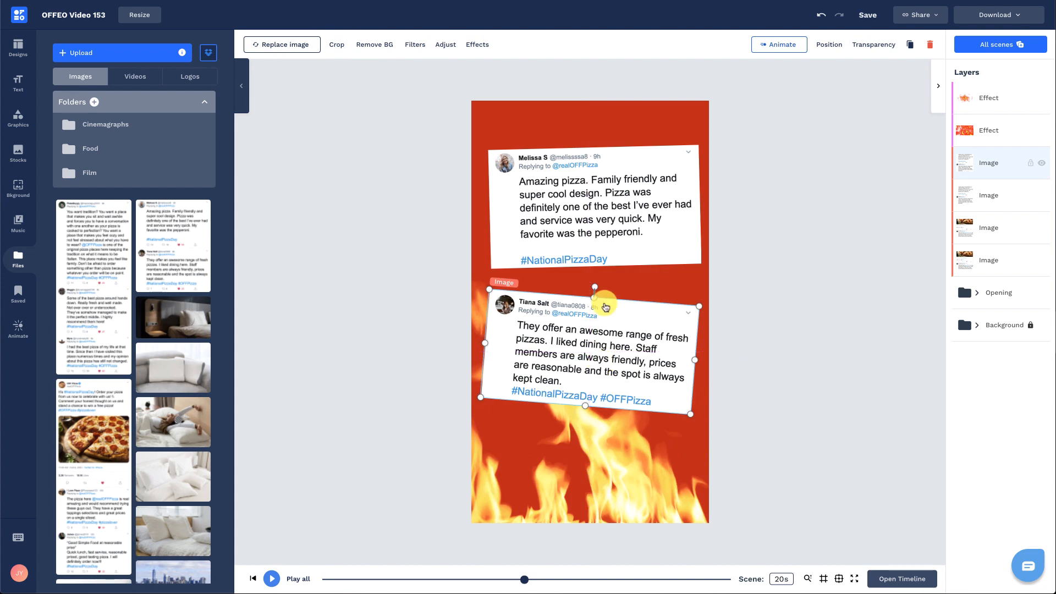
Step: Slightly adjust the tilt of both new testimonials and move the upper one a little lower
{"action": "left_click_drag", "start_coordinate": [593, 289], "coordinate": [585, 287]}
{"action": "left_click", "coordinate": [589, 208]}
{"action": "left_click_drag", "start_coordinate": [593, 136], "coordinate": [599, 136]}
{"action": "left_click_drag", "start_coordinate": [580, 184], "coordinate": [579, 195]}
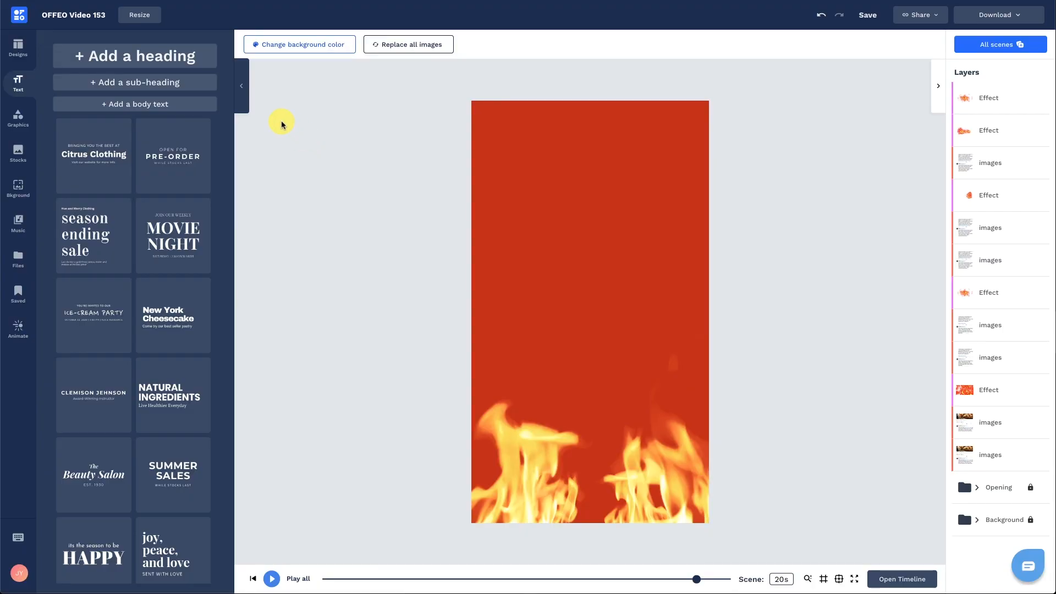
Step: Add a heading reading "Get" and format it as centred, upright, all-caps Montserrat text
{"action": "left_click", "coordinate": [207, 60]}
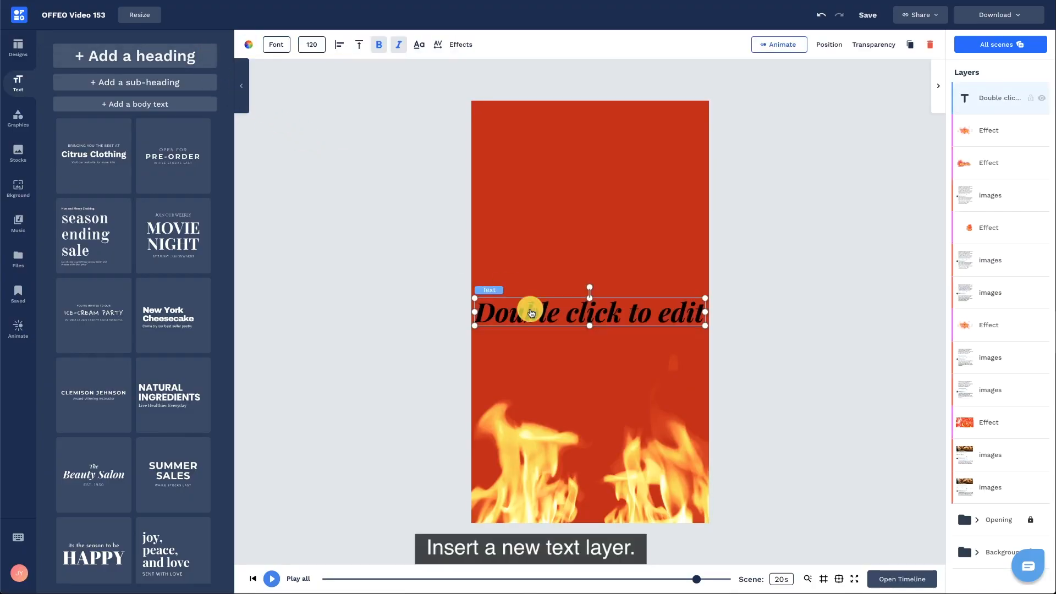
{"action": "double_click", "coordinate": [531, 310]}
{"action": "type", "text": "Get"}
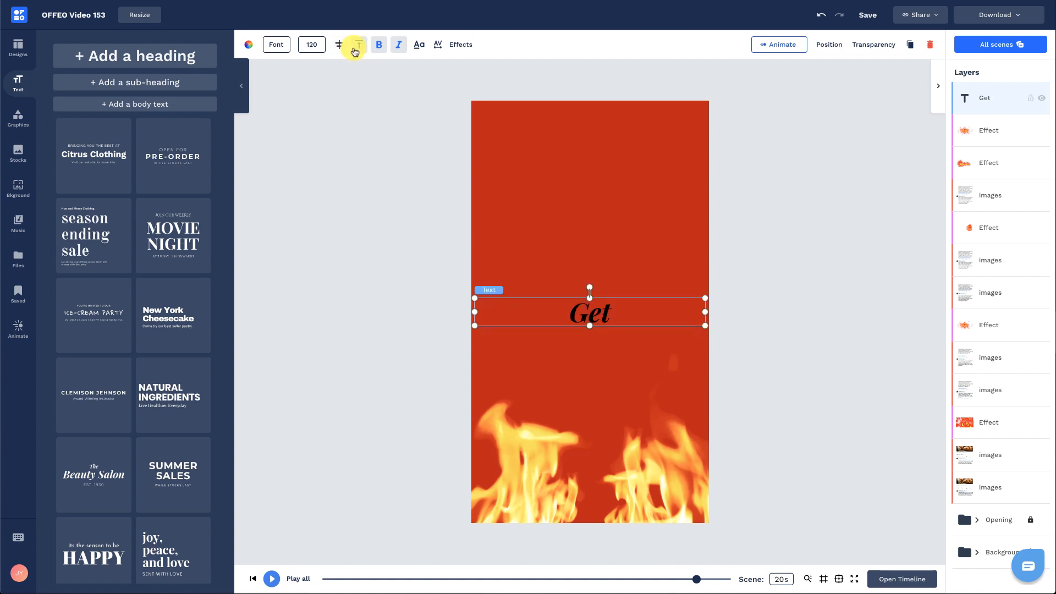
{"action": "left_click", "coordinate": [277, 46]}
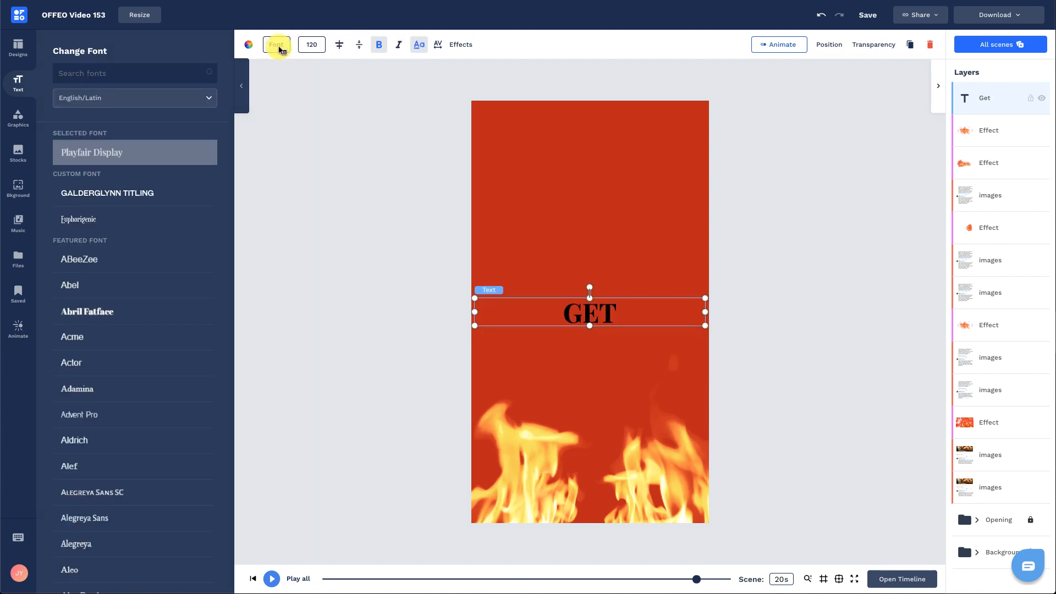
{"action": "type", "text": "monts"}
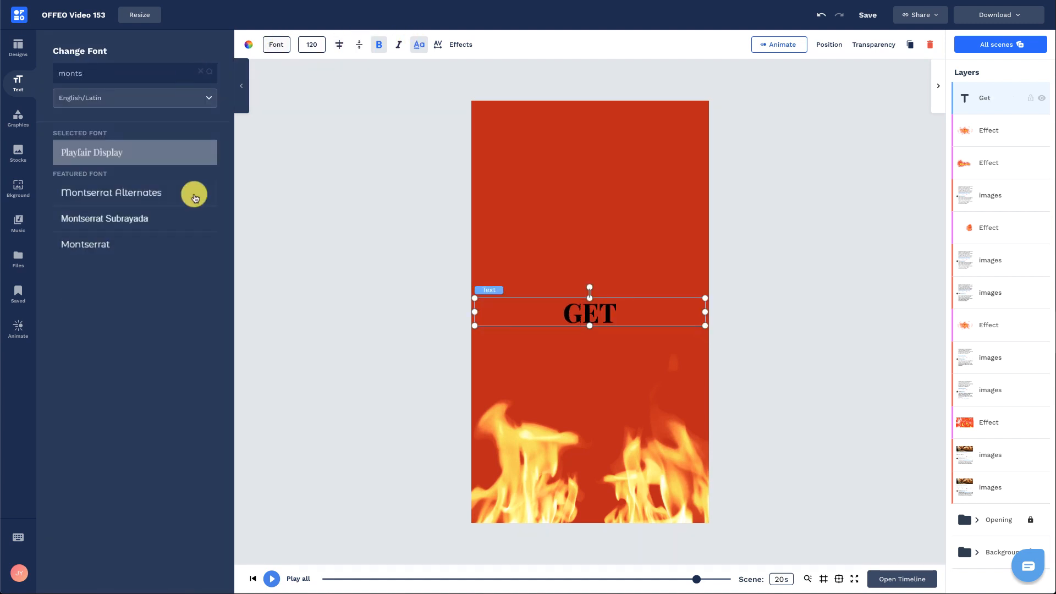
{"action": "left_click", "coordinate": [171, 244]}
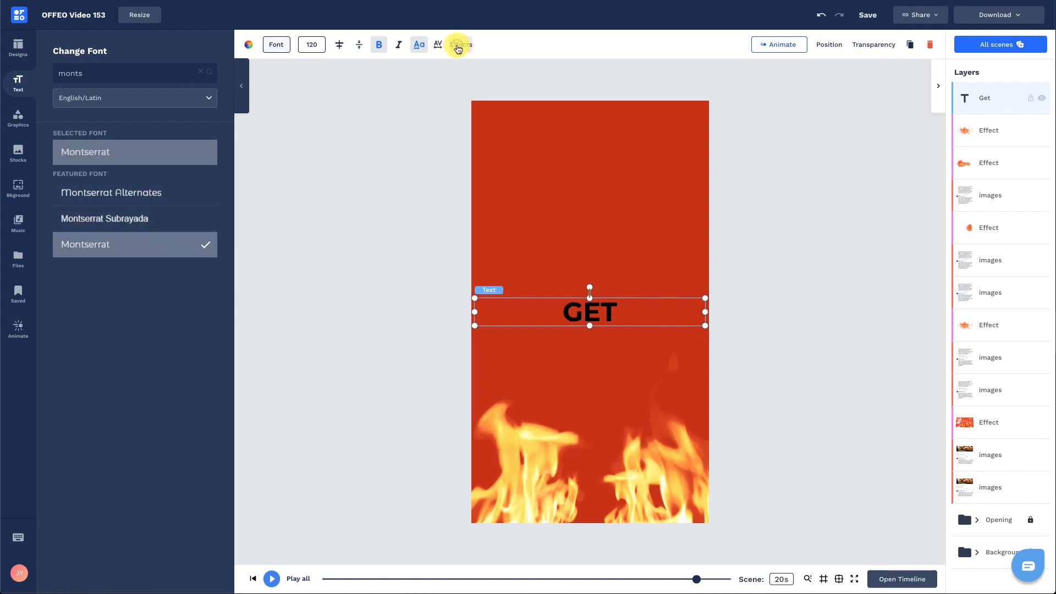
Step: Add a white (#FFFFFF) text background with rounded corners to the "GET" heading
{"action": "left_click", "coordinate": [458, 47]}
{"action": "left_click", "coordinate": [205, 72]}
{"action": "left_click", "coordinate": [205, 101]}
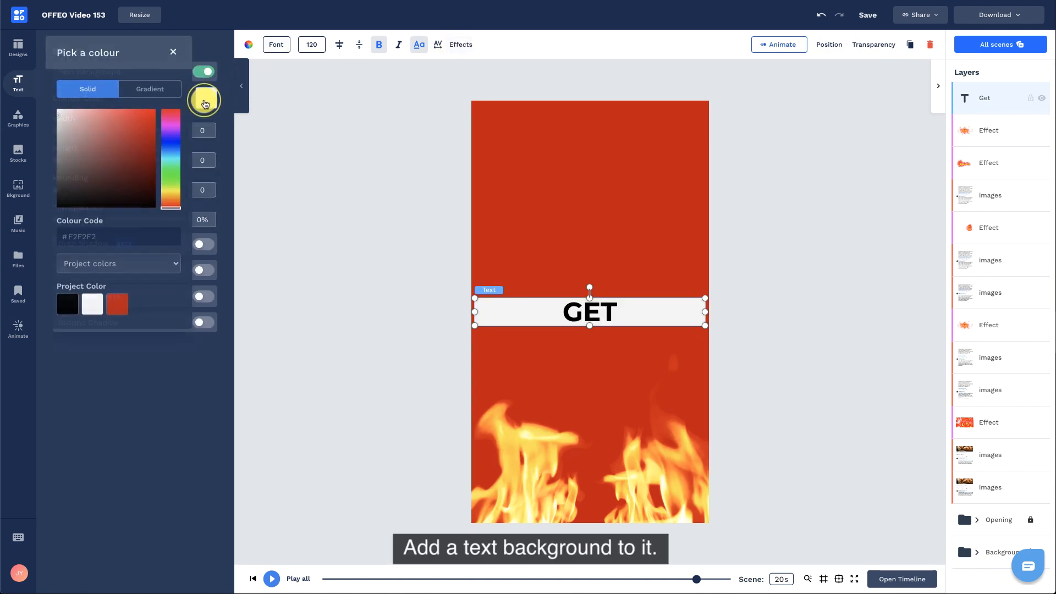
{"action": "left_click", "coordinate": [59, 110]}
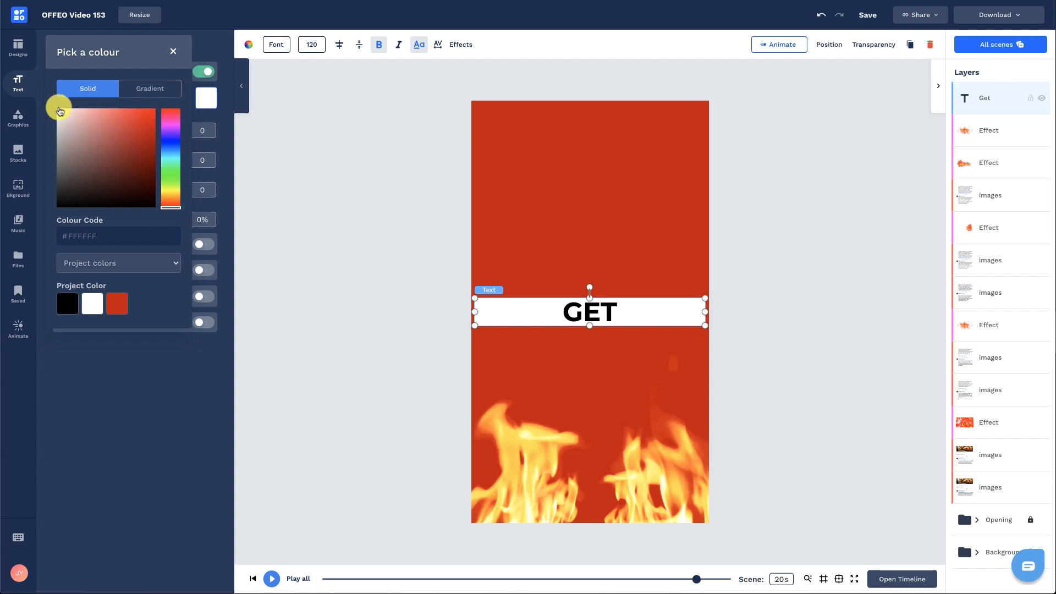
{"action": "left_click", "coordinate": [174, 53]}
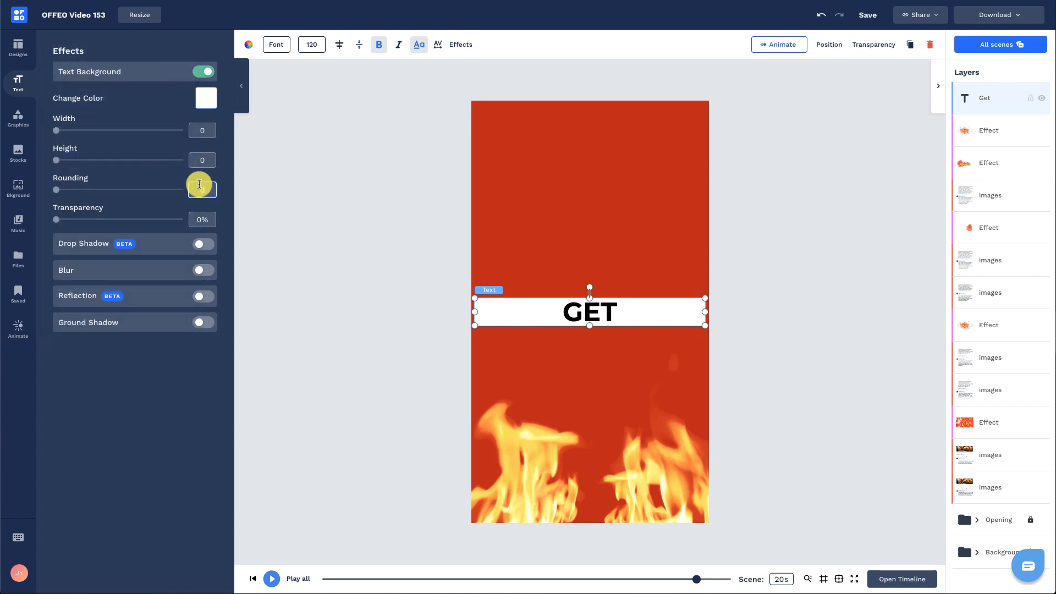
{"action": "left_click", "coordinate": [378, 271]}
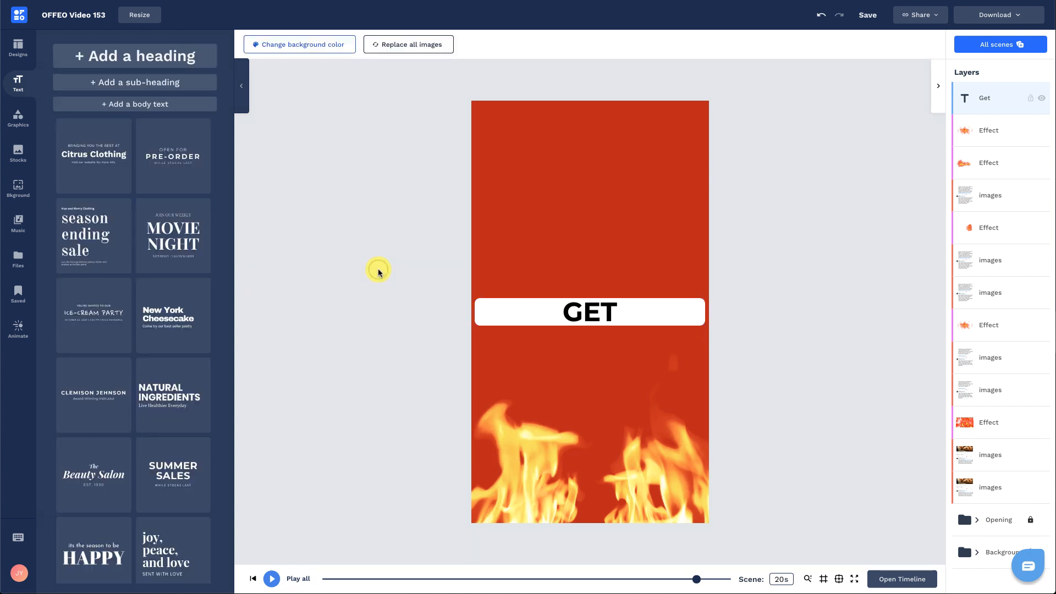
Step: Move the GET text to the upper part of the canvas and duplicate it as a second line reading "YOUR"
{"action": "left_click_drag", "start_coordinate": [540, 302], "coordinate": [538, 215]}
{"action": "key", "text": "ctrl+d"}
{"action": "double_click", "coordinate": [539, 216]}
{"action": "type", "text": "YO"}
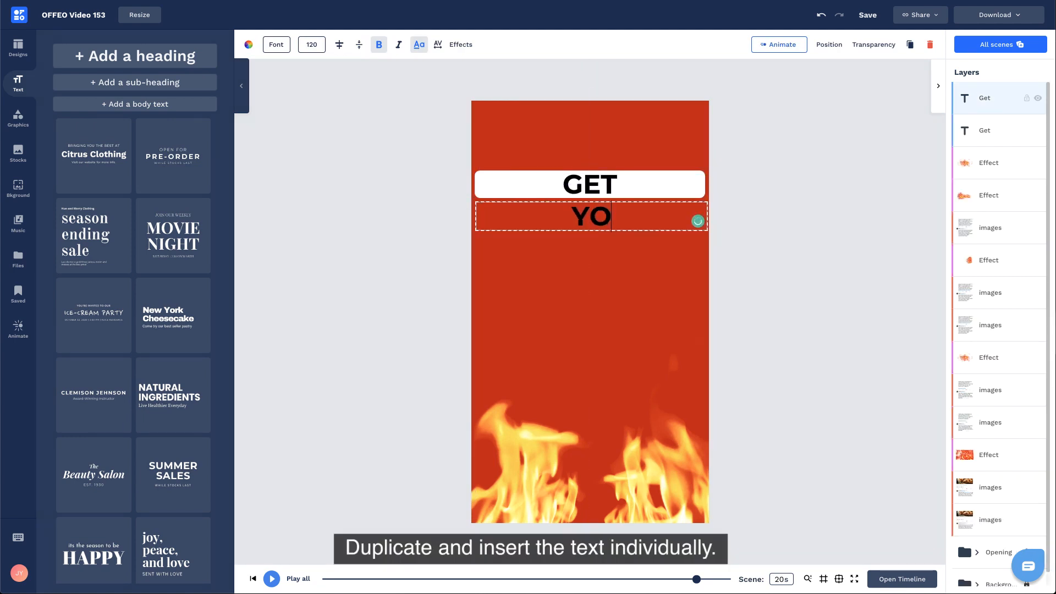
{"action": "left_click", "coordinate": [697, 221]}
Step: Duplicate the YOUR text, place the copy directly beneath it and change its wording to "PIZZA"
{"action": "left_click", "coordinate": [556, 214]}
{"action": "key", "text": "ctrl+d"}
{"action": "left_click_drag", "start_coordinate": [556, 216], "coordinate": [558, 249]}
{"action": "double_click", "coordinate": [558, 249]}
{"action": "type", "text": "P"}
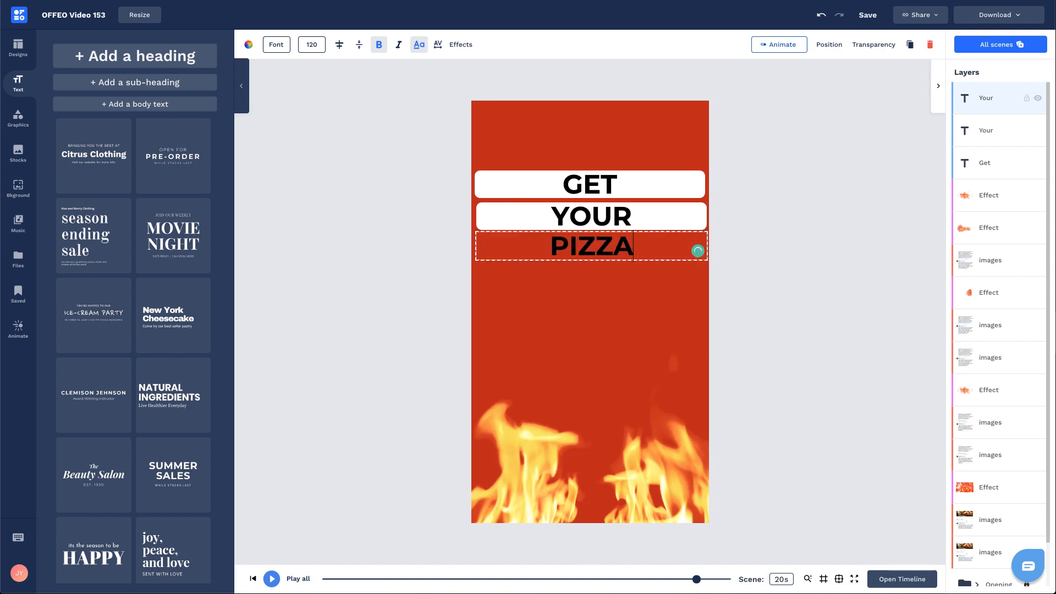
{"action": "type", "text": "IZZA"}
{"action": "key", "text": "Escape"}
Step: Duplicate the PIZZA text, place the copy directly beneath it and change its wording to "NOW"
{"action": "left_click", "coordinate": [554, 248]}
{"action": "key", "text": "ctrl+d"}
{"action": "left_click_drag", "start_coordinate": [554, 247], "coordinate": [562, 280]}
{"action": "double_click", "coordinate": [562, 280]}
{"action": "type", "text": "NOW"}
{"action": "left_click", "coordinate": [434, 264]}
Step: Narrow the GET, YOUR, PIZZA and NOW text boxes to fit their words and stack them left-aligned without gaps
{"action": "left_click", "coordinate": [601, 197]}
{"action": "left_click_drag", "start_coordinate": [707, 184], "coordinate": [566, 191]}
{"action": "left_click", "coordinate": [644, 213]}
{"action": "left_click_drag", "start_coordinate": [706, 216], "coordinate": [567, 221]}
{"action": "left_click", "coordinate": [655, 247]}
{"action": "left_click_drag", "start_coordinate": [704, 248], "coordinate": [572, 246]}
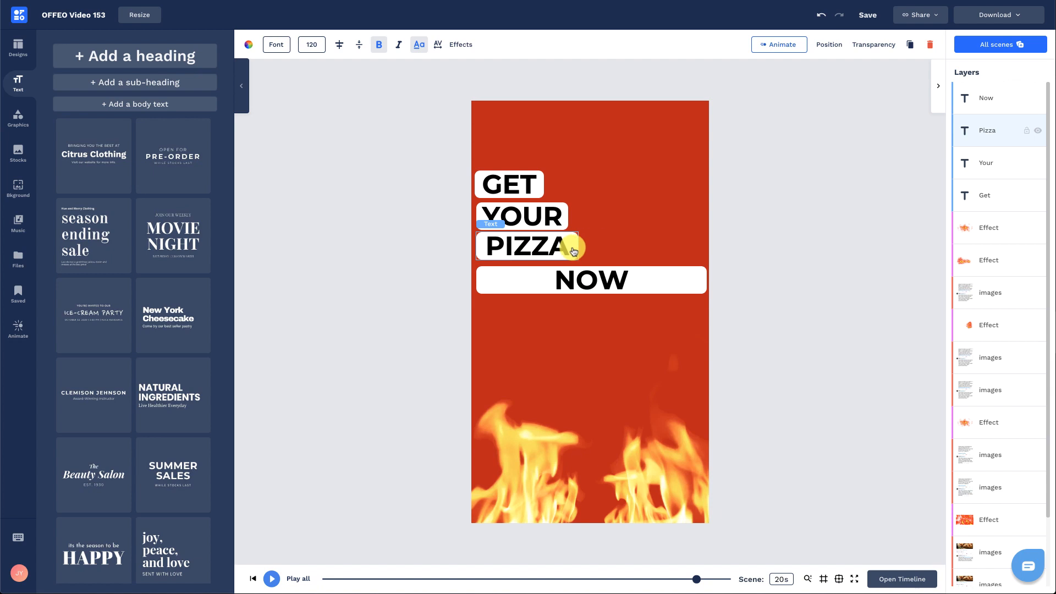
{"action": "left_click", "coordinate": [605, 278]}
{"action": "left_click_drag", "start_coordinate": [706, 280], "coordinate": [533, 276]}
{"action": "left_click_drag", "start_coordinate": [529, 215], "coordinate": [528, 240]}
{"action": "left_click_drag", "start_coordinate": [522, 283], "coordinate": [521, 277]}
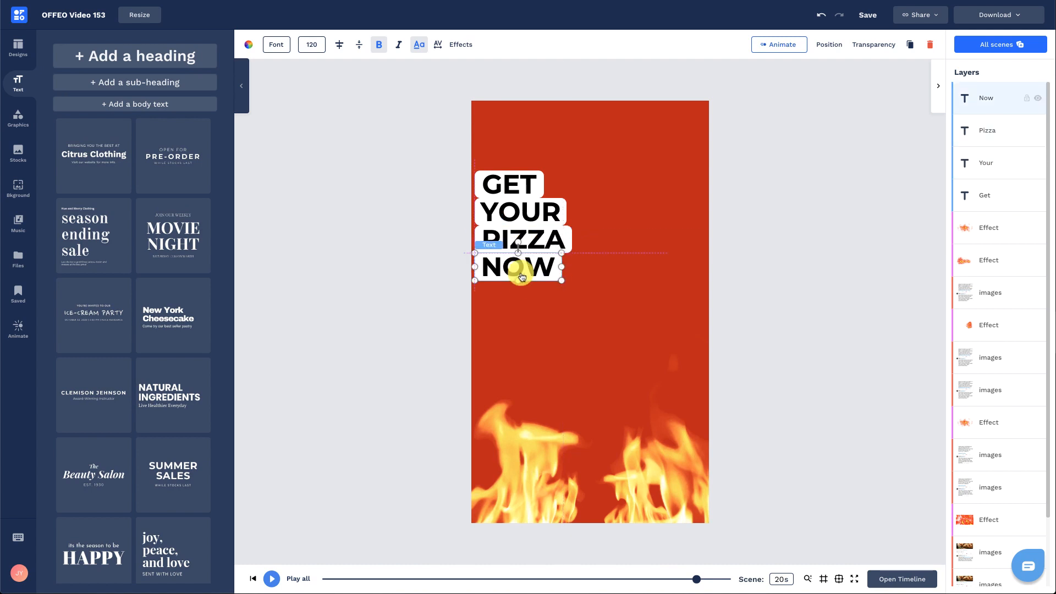
Step: Enlarge the four stacked text lines together to a font size of about 163 and centre them horizontally on the canvas
{"action": "left_click", "coordinate": [529, 248], "text": "shift"}
{"action": "left_click", "coordinate": [522, 210], "text": "shift"}
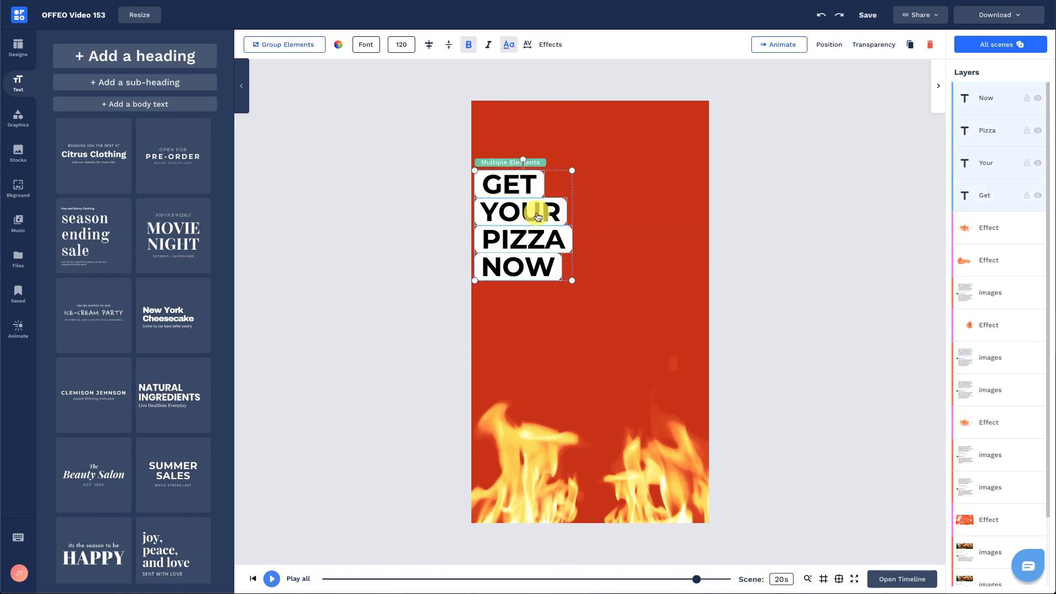
{"action": "left_click_drag", "start_coordinate": [571, 279], "coordinate": [621, 315]}
{"action": "left_click_drag", "start_coordinate": [539, 268], "coordinate": [590, 284]}
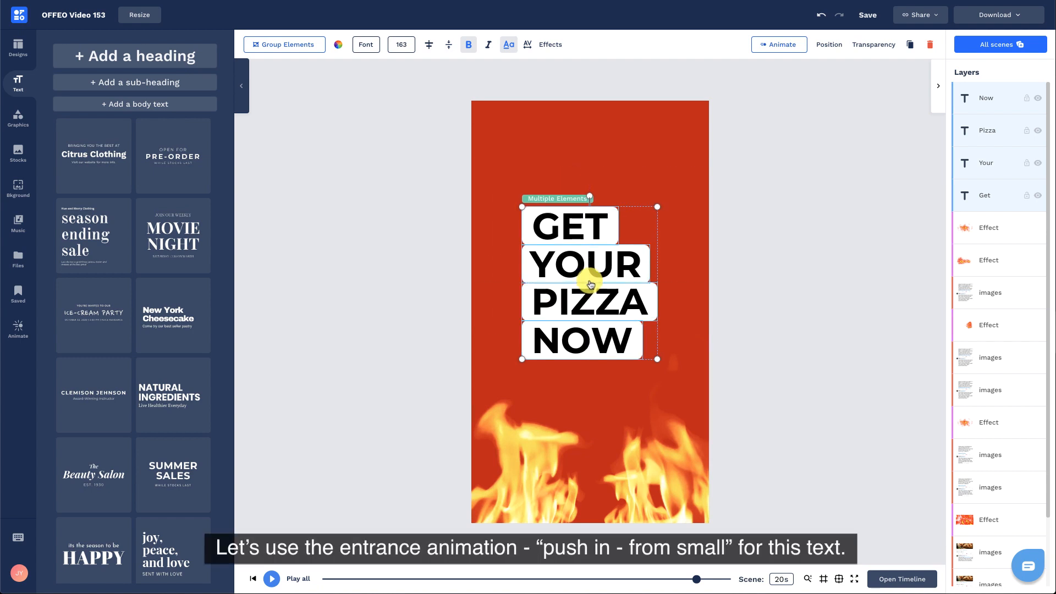
Step: Apply the Push In entrance animation, from small, to the four selected text lines as one object
{"action": "left_click", "coordinate": [788, 49]}
{"action": "left_click", "coordinate": [1018, 246]}
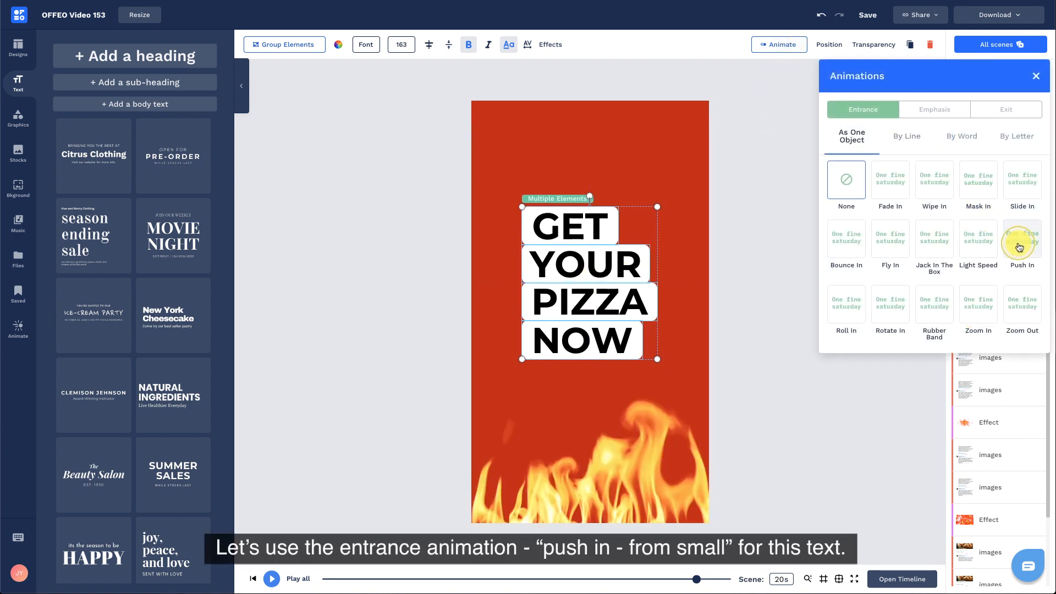
{"action": "left_click", "coordinate": [792, 323]}
Step: Shorten the four closing texts to start from 18 seconds, staggered 0.2 seconds apart from GET to NOW, and bring the last fire effect above them
{"action": "left_click", "coordinate": [901, 578]}
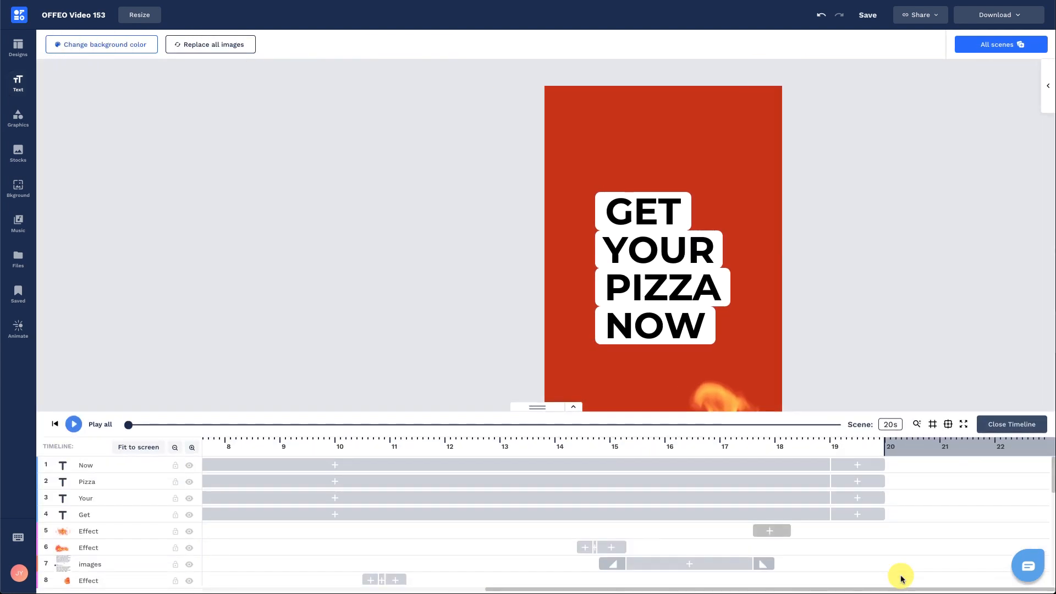
{"action": "left_click", "coordinate": [127, 511]}
{"action": "left_click", "coordinate": [182, 466], "text": "shift"}
{"action": "left_click_drag", "start_coordinate": [879, 516], "coordinate": [639, 519]}
{"action": "left_click_drag", "start_coordinate": [552, 509], "coordinate": [798, 517]}
{"action": "left_click", "coordinate": [801, 382]}
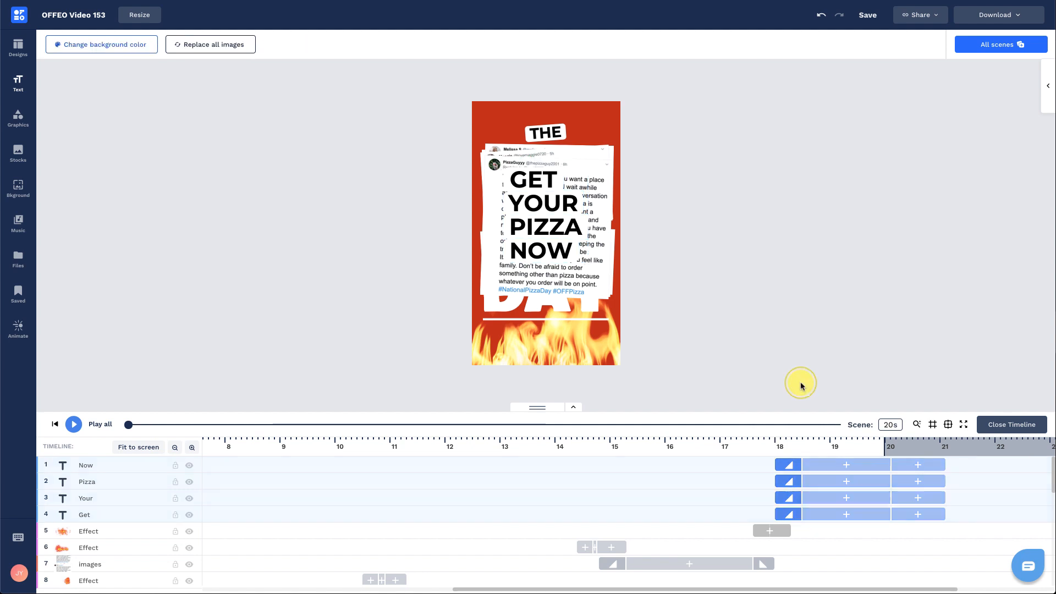
{"action": "left_click_drag", "start_coordinate": [95, 535], "coordinate": [103, 472]}
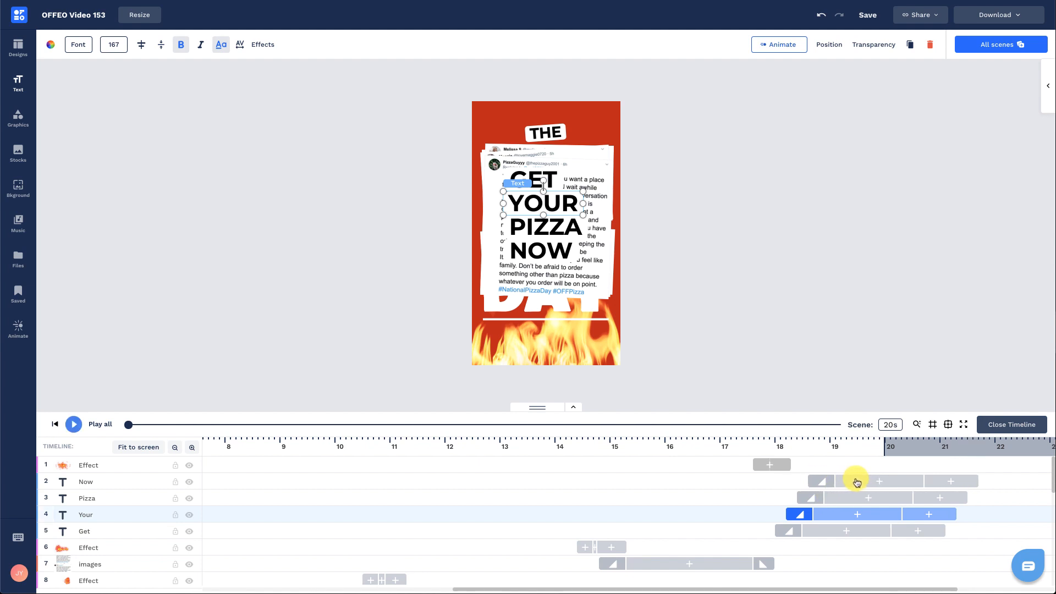
Step: Preview the closing text section from about 17 seconds and return to the full canvas view
{"action": "left_click", "coordinate": [720, 443]}
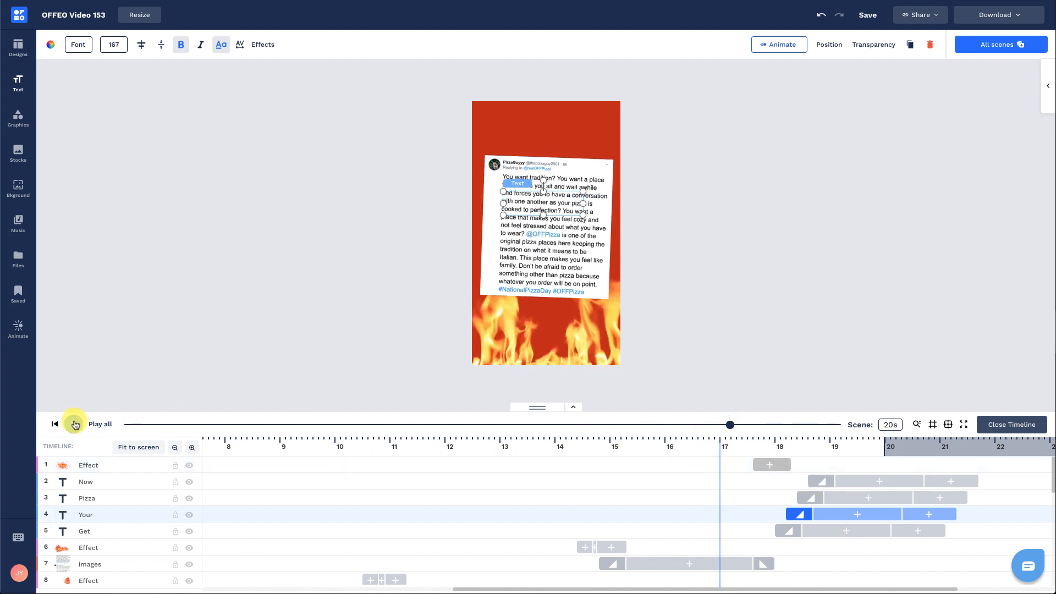
{"action": "left_click", "coordinate": [73, 425]}
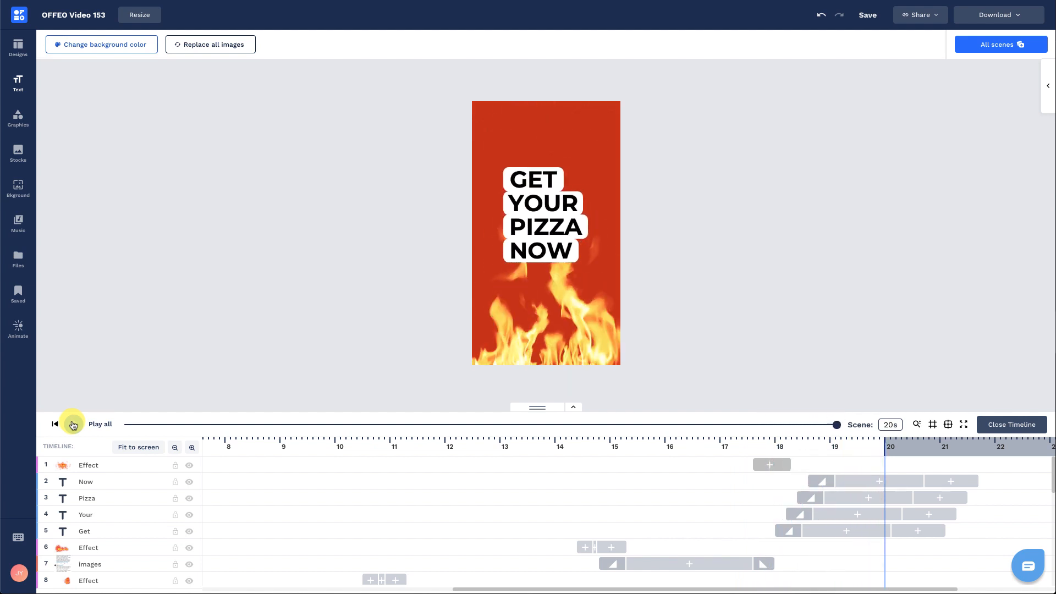
{"action": "left_click", "coordinate": [996, 429]}
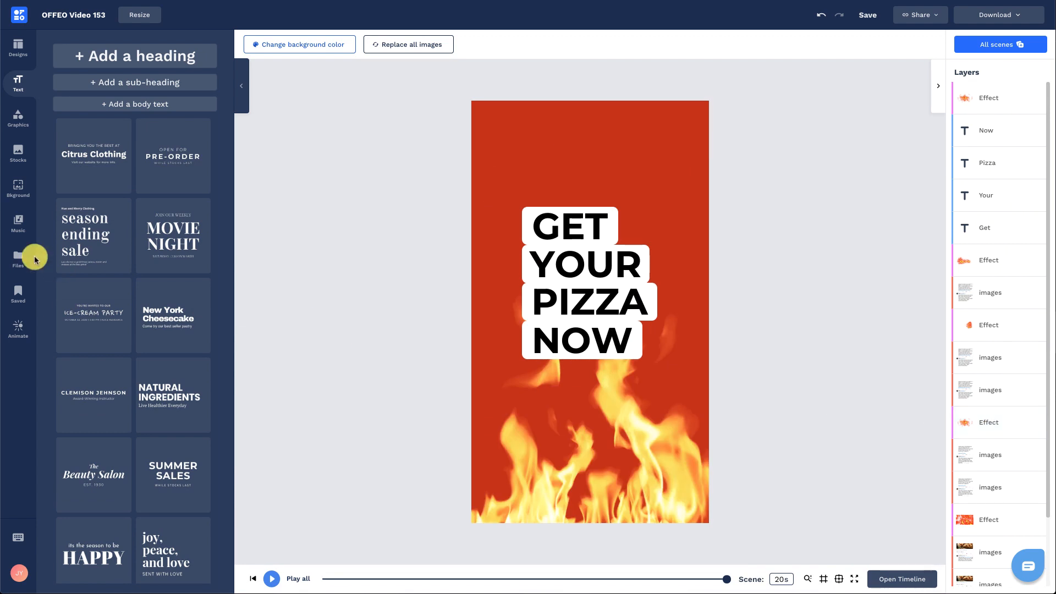
Step: Add the track "Battle Dome" from the Rock music category as the video's soundtrack
{"action": "left_click", "coordinate": [19, 223]}
{"action": "left_click", "coordinate": [180, 129]}
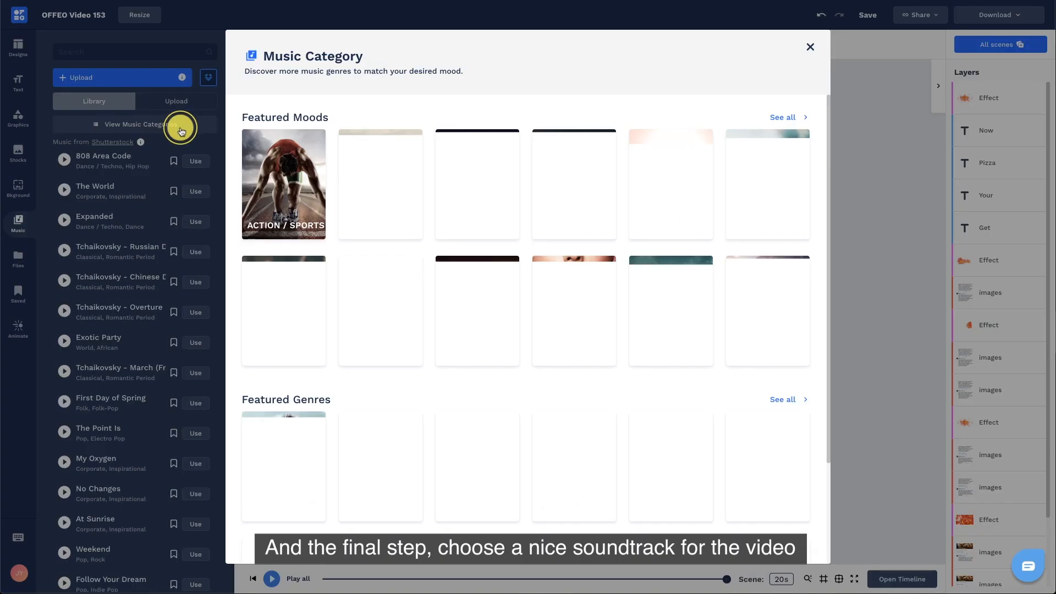
{"action": "scroll", "coordinate": [502, 338], "scroll_direction": "down", "scroll_amount": 3}
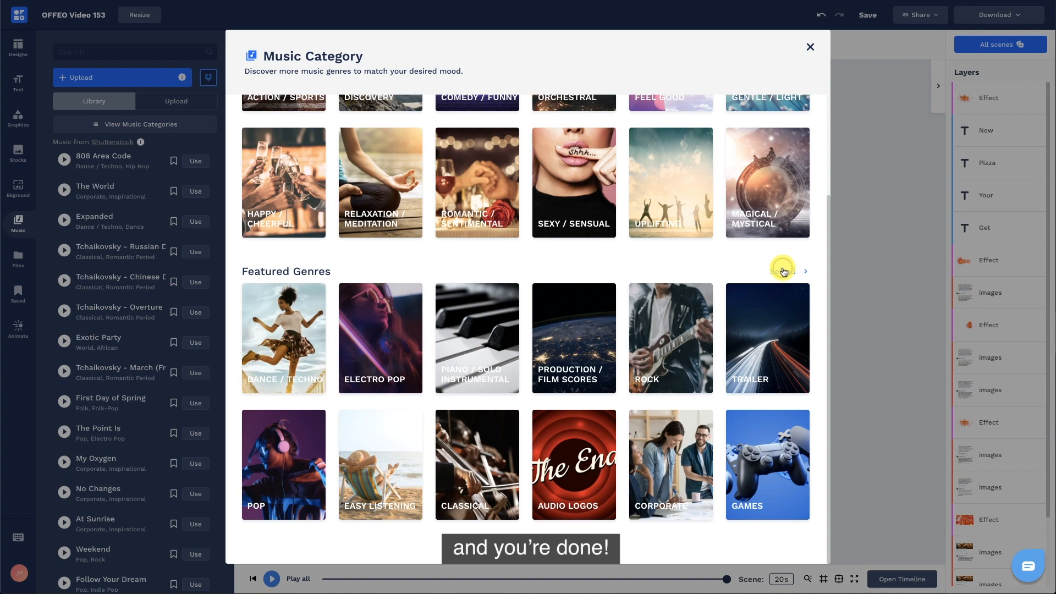
{"action": "left_click", "coordinate": [783, 272]}
{"action": "left_click", "coordinate": [448, 322]}
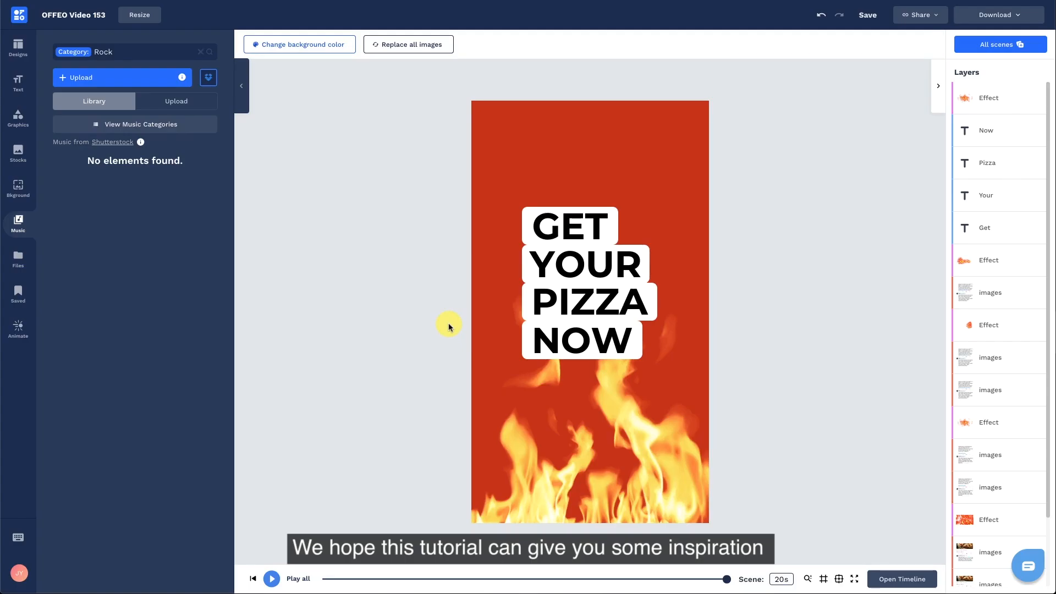
{"action": "left_click", "coordinate": [61, 162]}
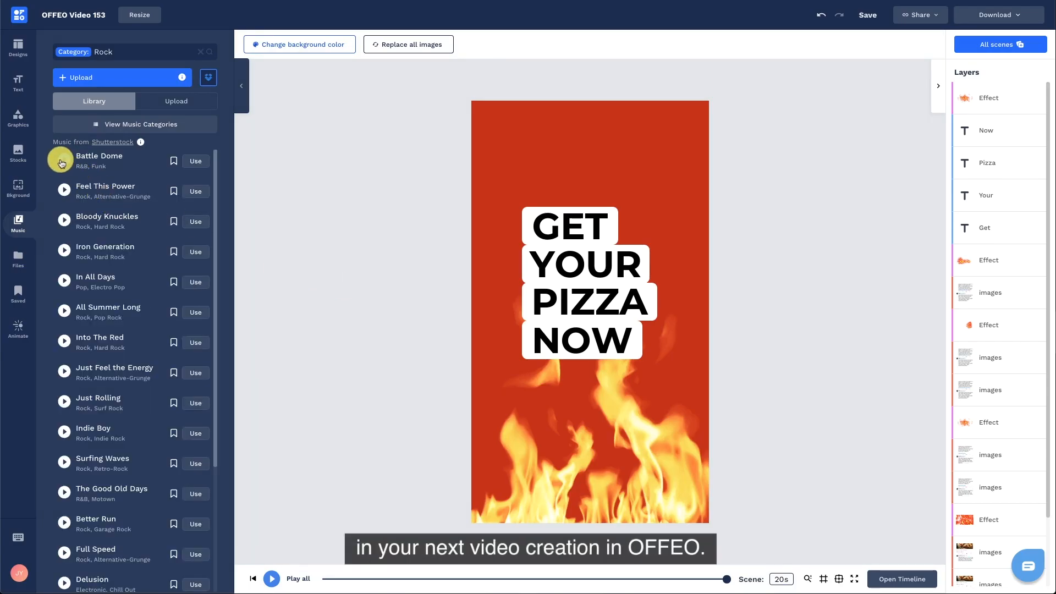
{"action": "left_click", "coordinate": [195, 162]}
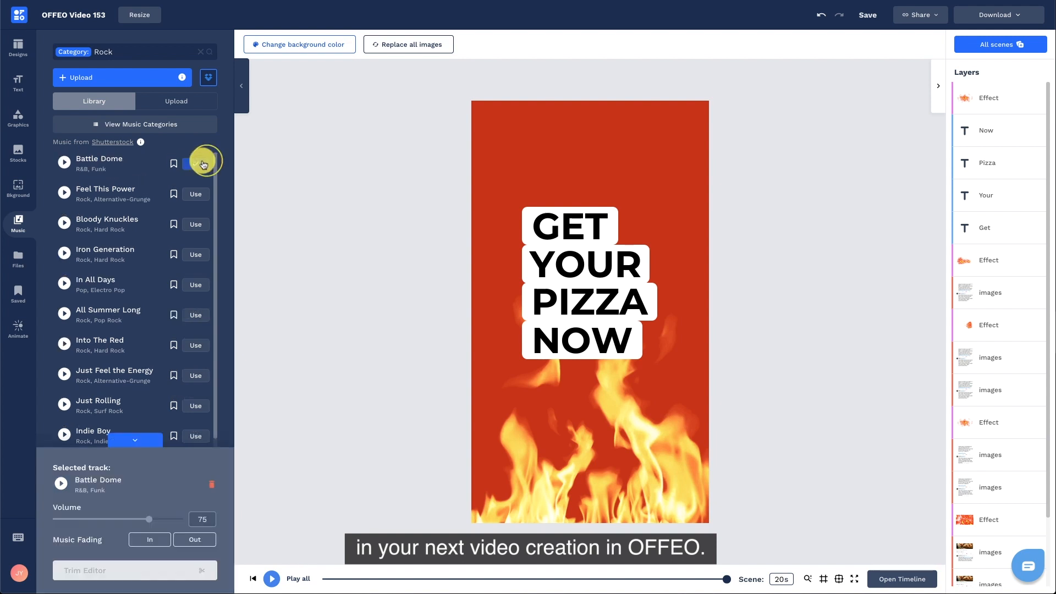